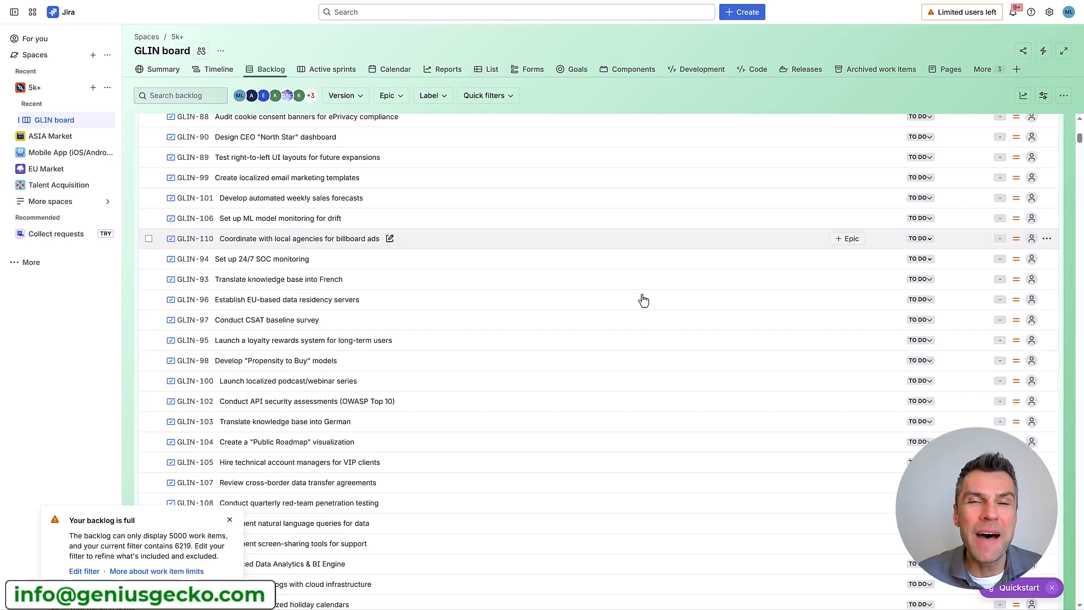
Set the GLIN backlog item "Set up automated ticket categorization" to In Progress and open the details of "Automate feature engineering for models".
scroll(637, 301, "down", 10)
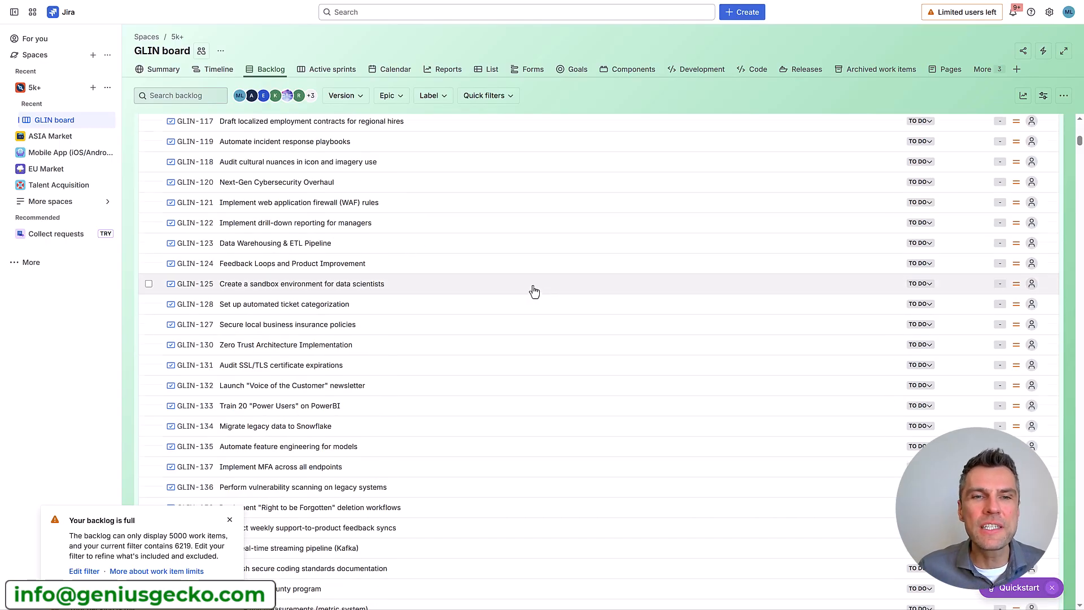
left_click(919, 191)
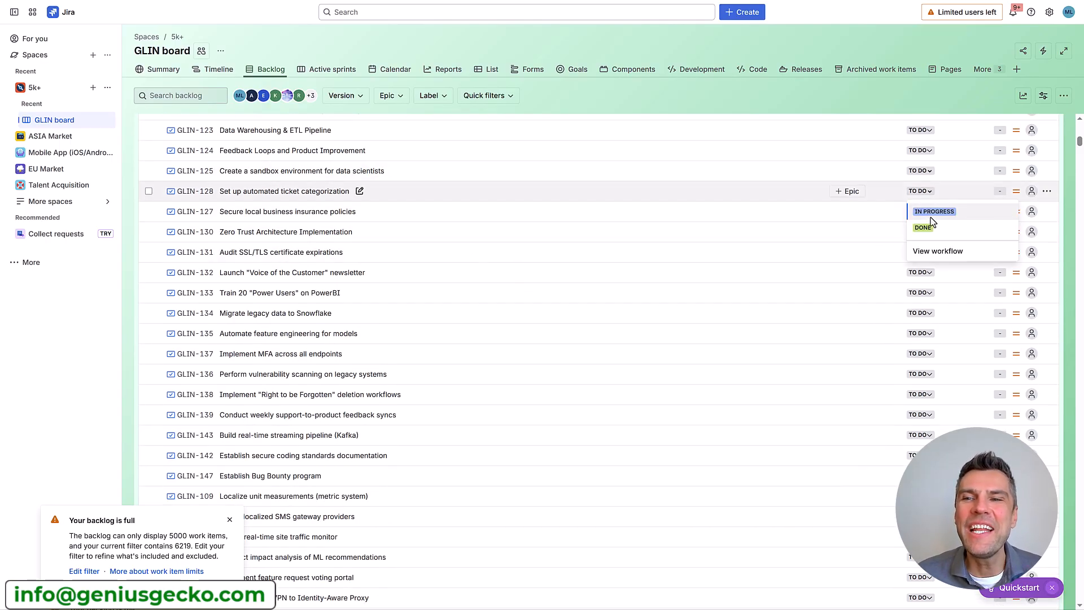
left_click(928, 213)
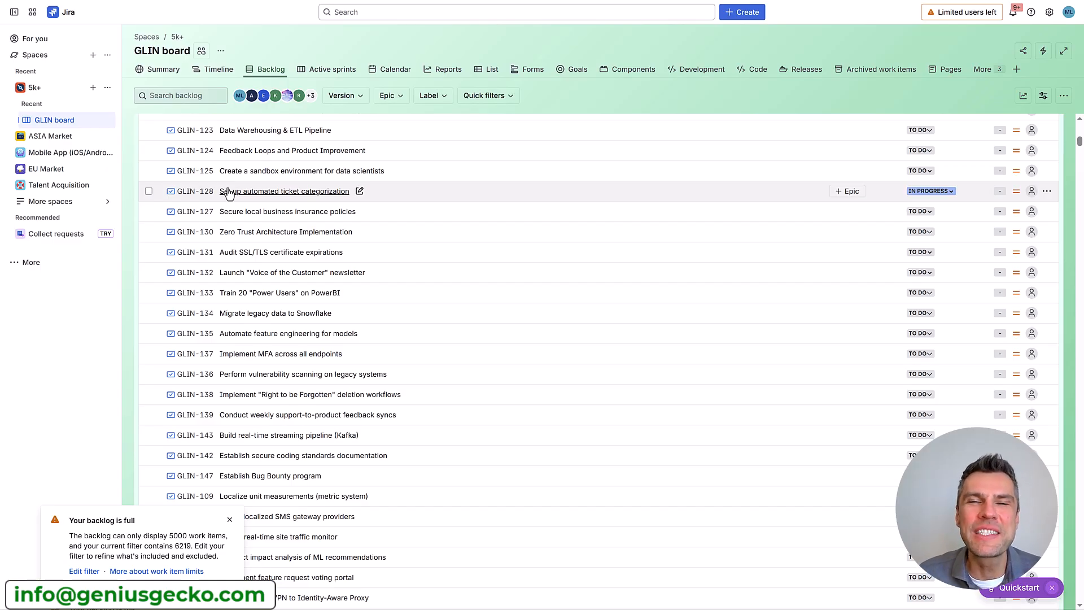
left_click(512, 339)
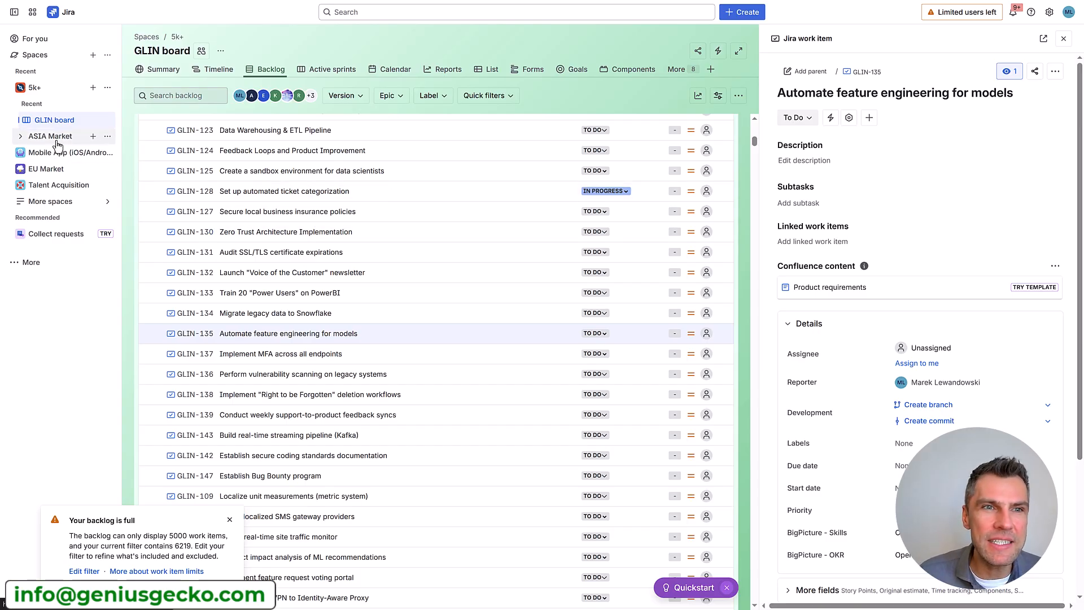
Open the timeline of the ASIA Board in the ASIA Market space.
left_click(22, 138)
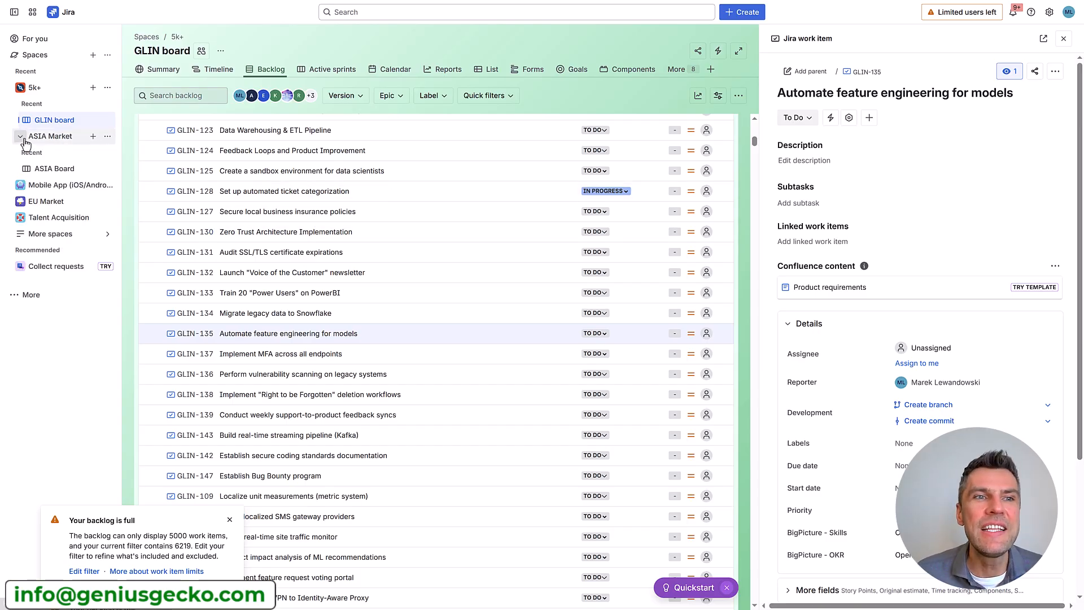
left_click(54, 169)
left_click(225, 74)
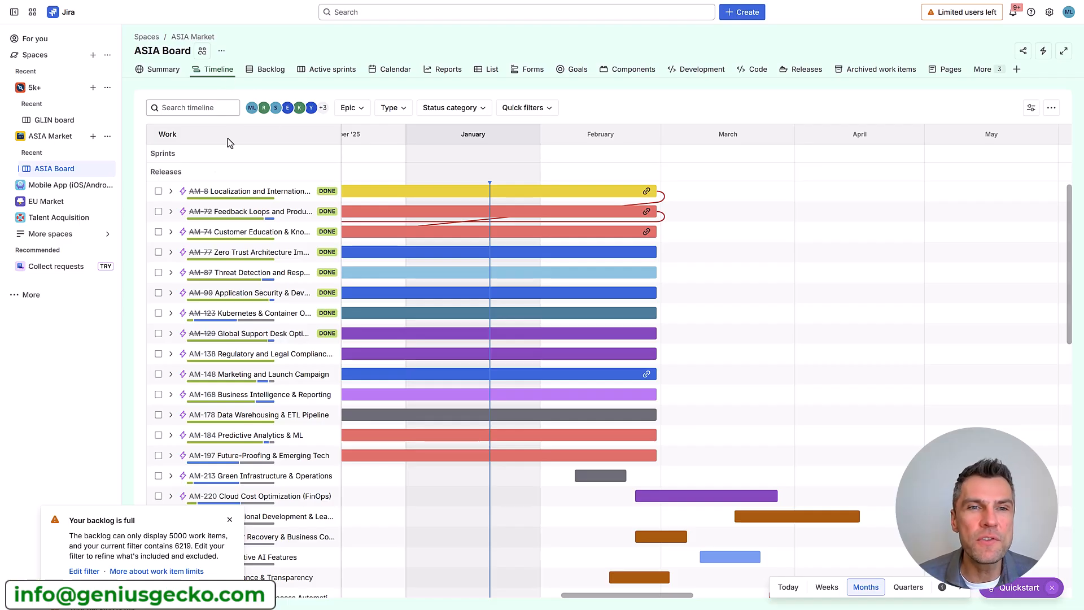
Expand epic AM-8 in the timeline and open its child item "Hire local content moderation team" in a widened details view.
left_click(170, 192)
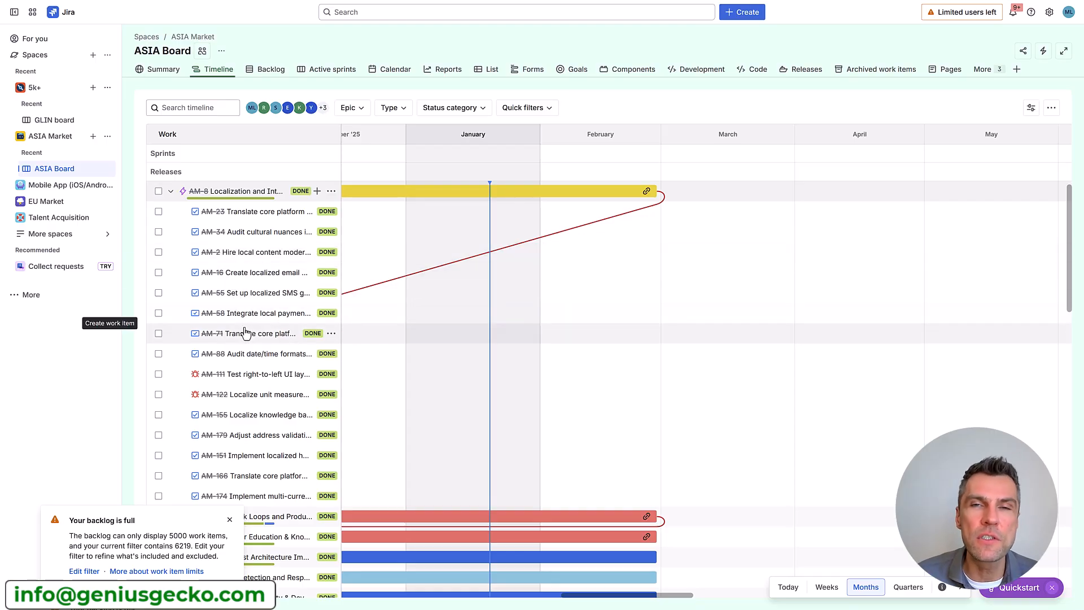
left_click(227, 252)
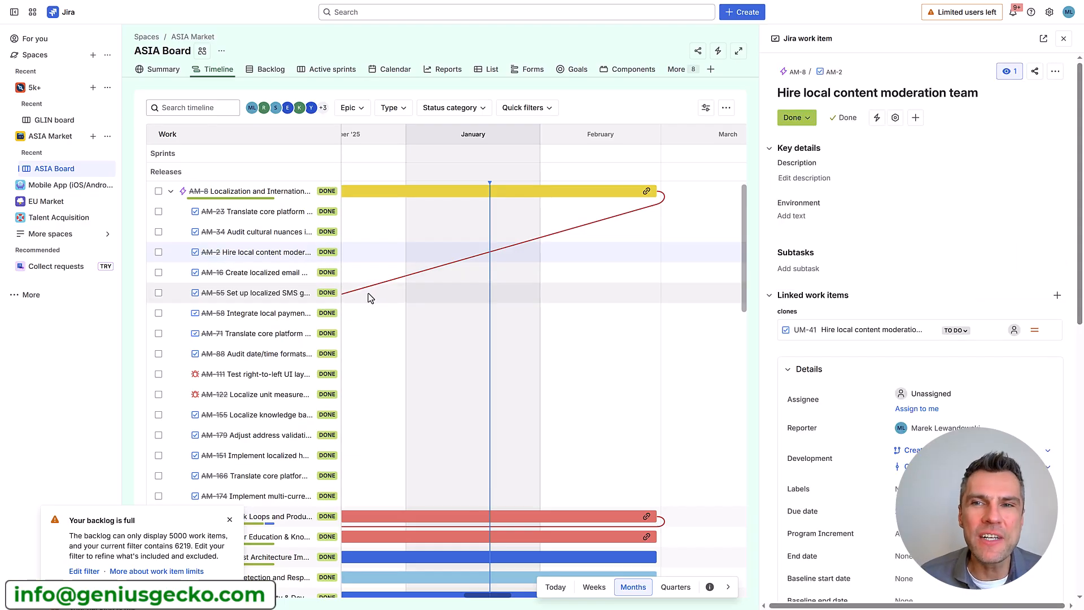
left_click_drag(760, 266, 575, 254)
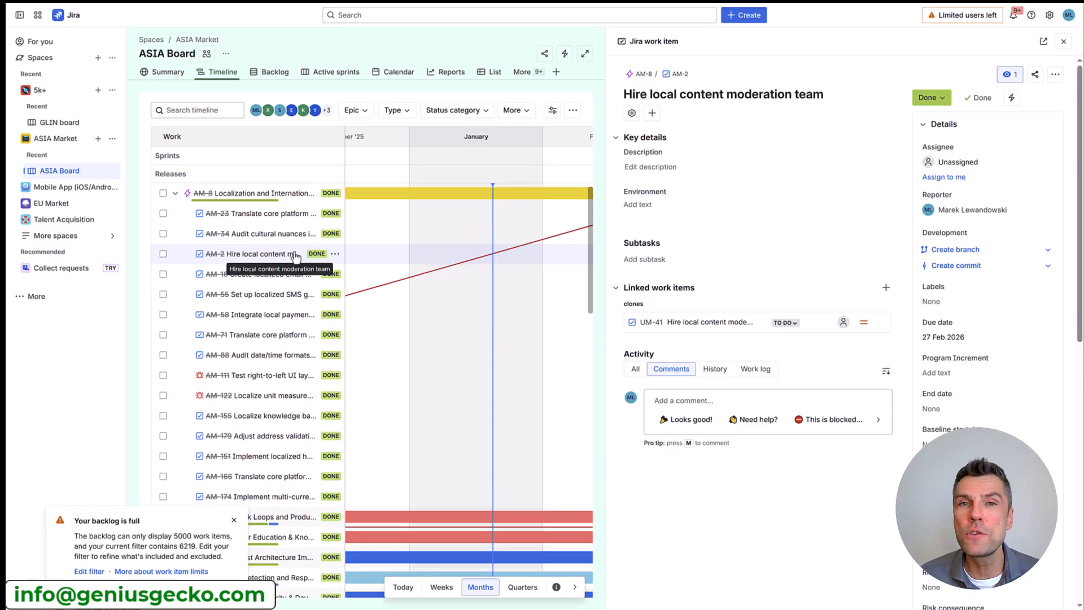
View the ASIA Board's backlog and open the Default dashboard from the list of all dashboards.
left_click(286, 71)
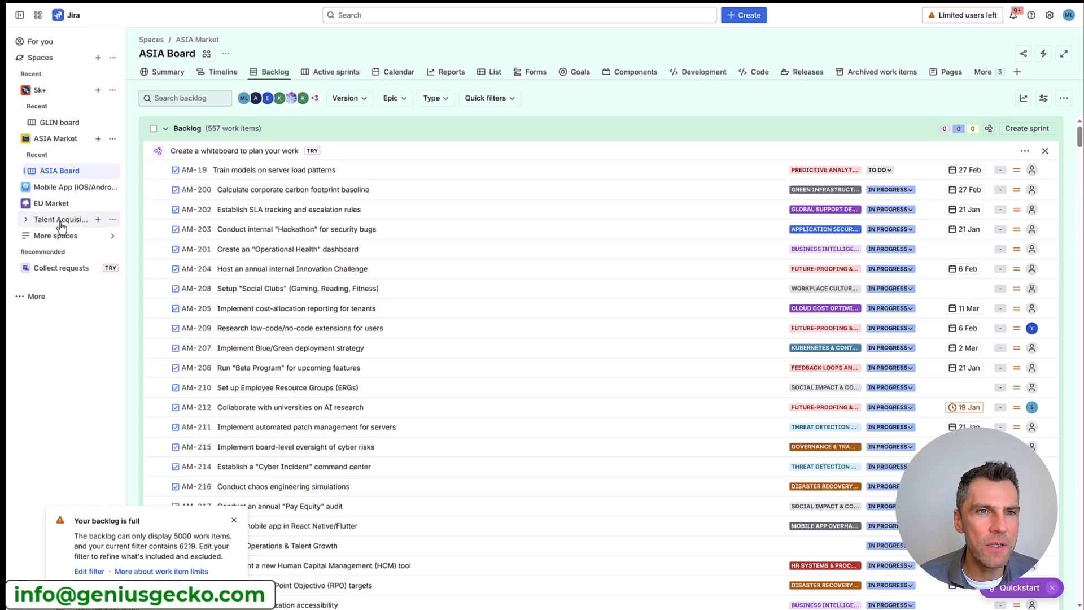
left_click(61, 375)
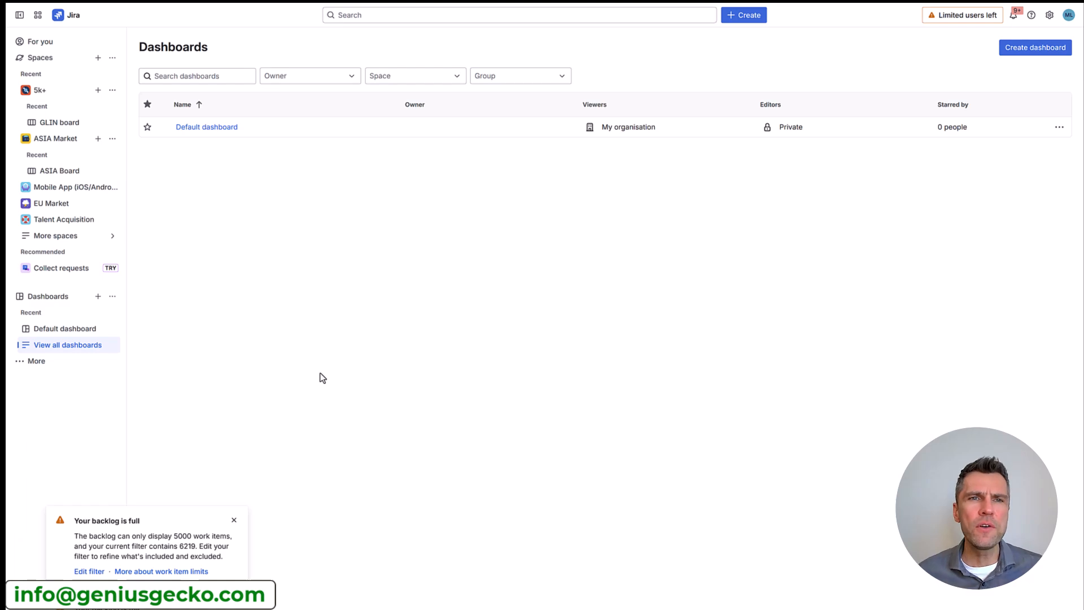
left_click(204, 127)
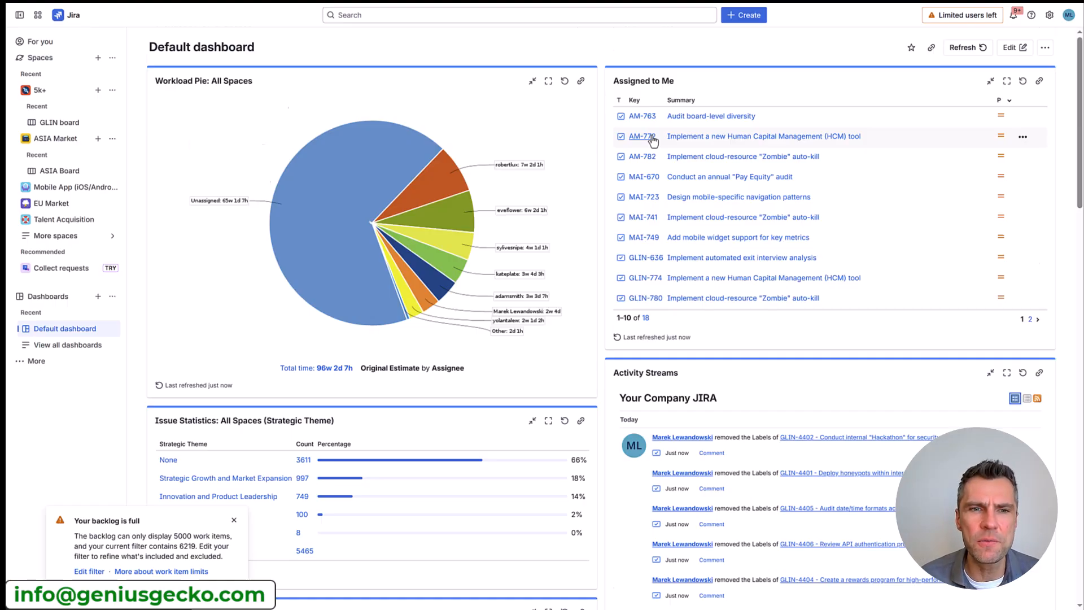
Examine the dashboard's issue statistics by strategic theme and the status shares in the ASIA Market pie chart.
scroll(652, 138, "down", 2)
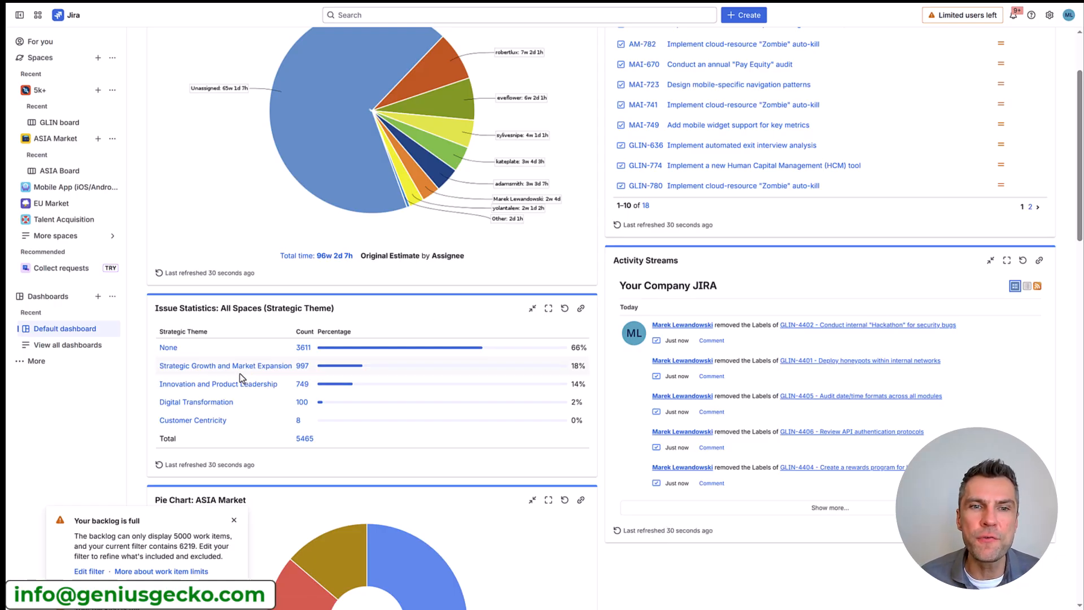
scroll(240, 373, "down", 4)
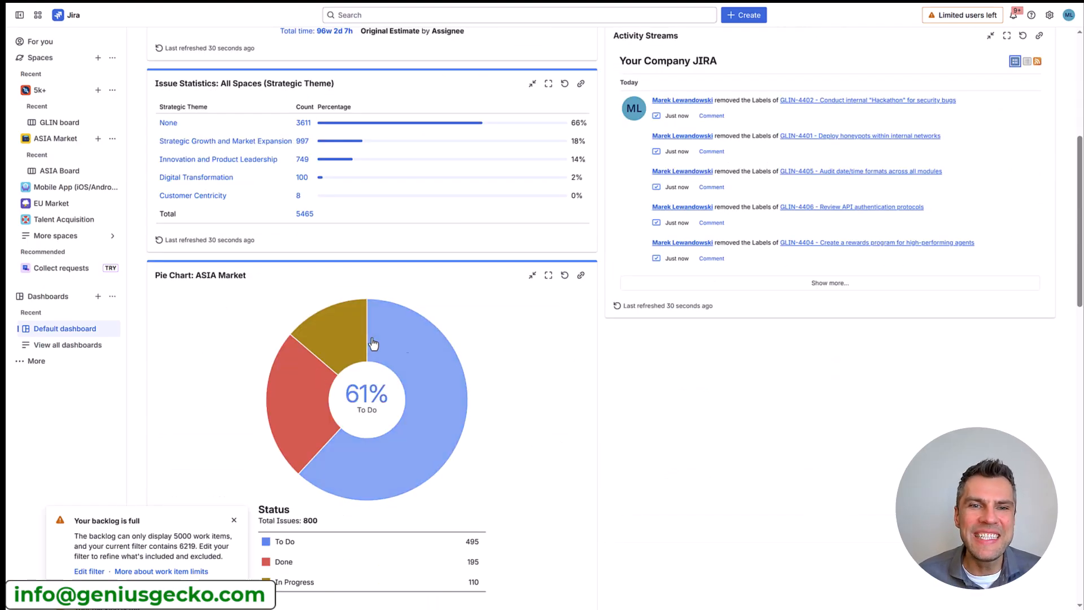
mouse_move(364, 327)
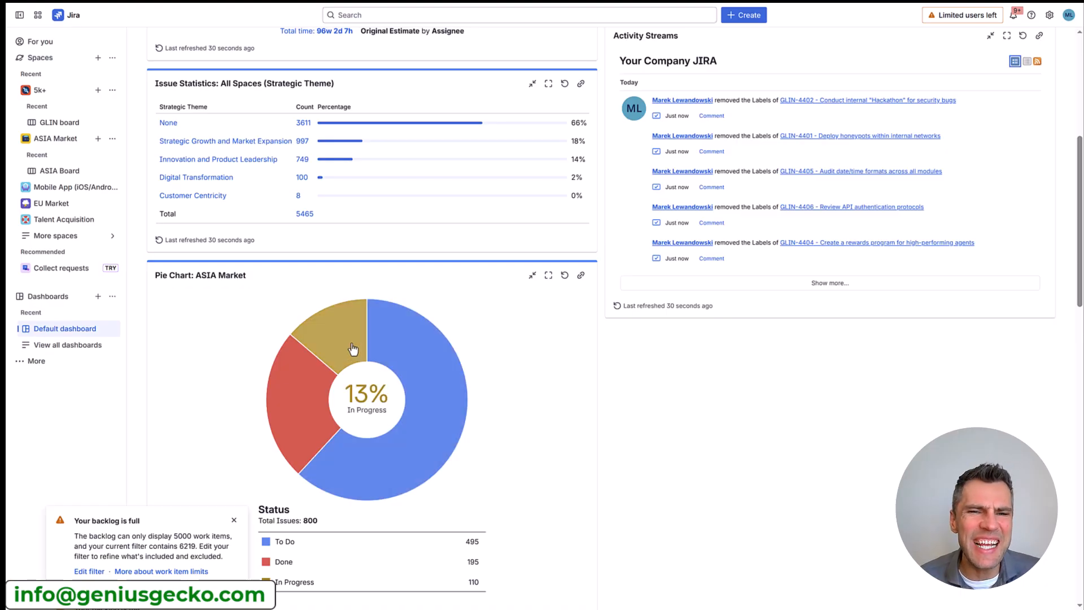
mouse_move(303, 437)
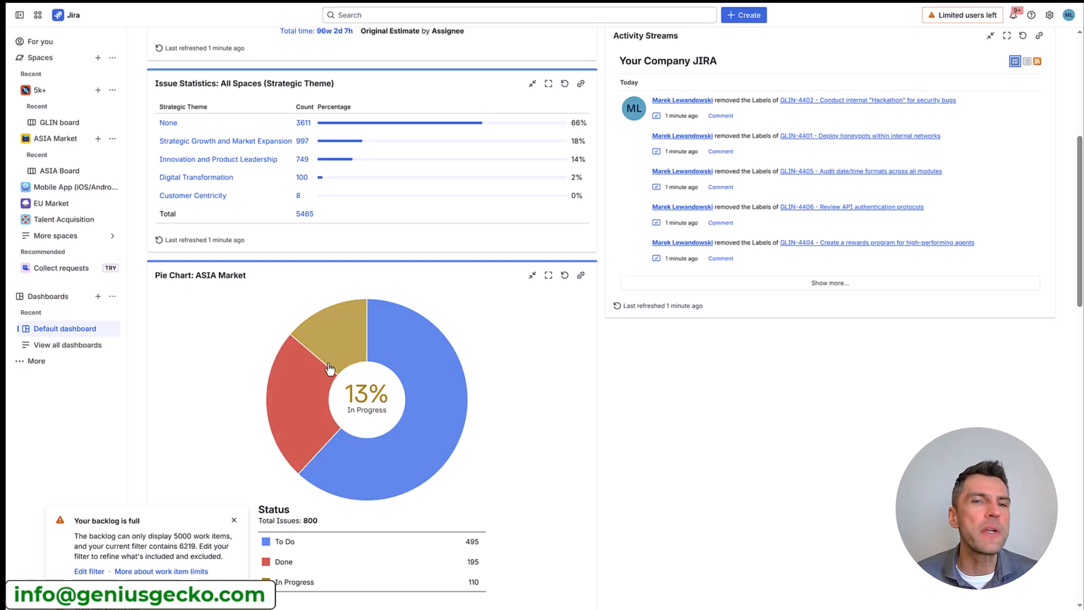
mouse_move(325, 390)
mouse_move(349, 456)
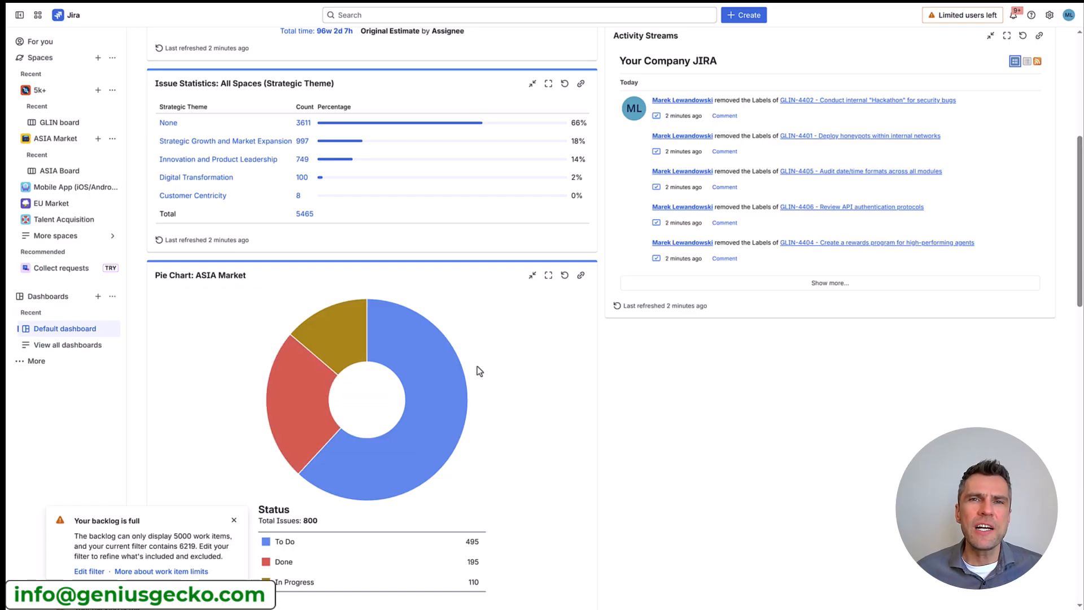
scroll(487, 120, "up", 5)
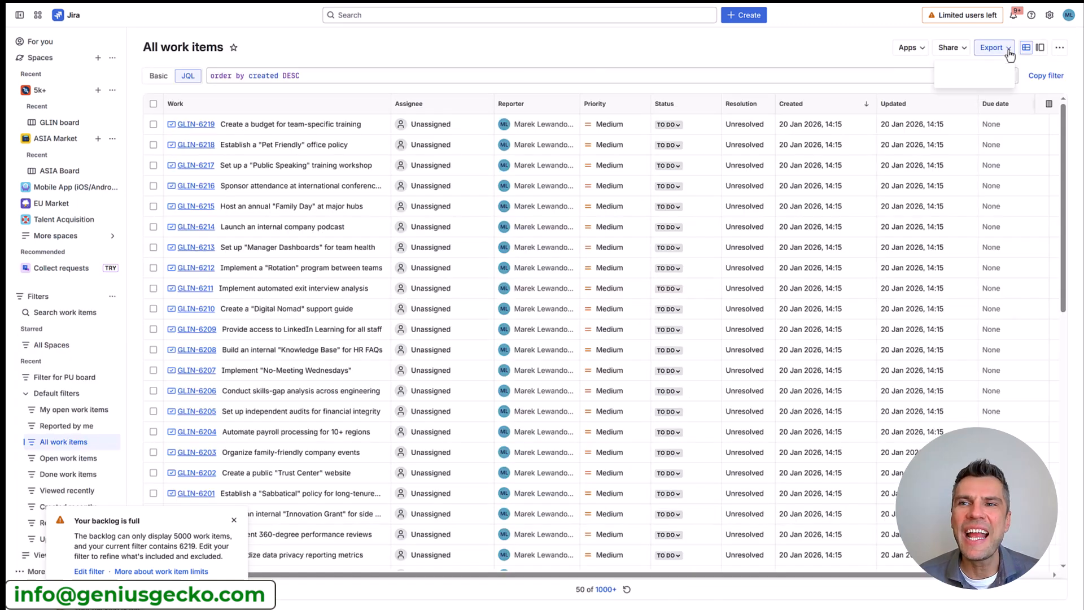
Replace the All work items query with the JQL "assignee IS EMPTY and duedate > now() and statusCategory = Done" and run it.
left_click(991, 48)
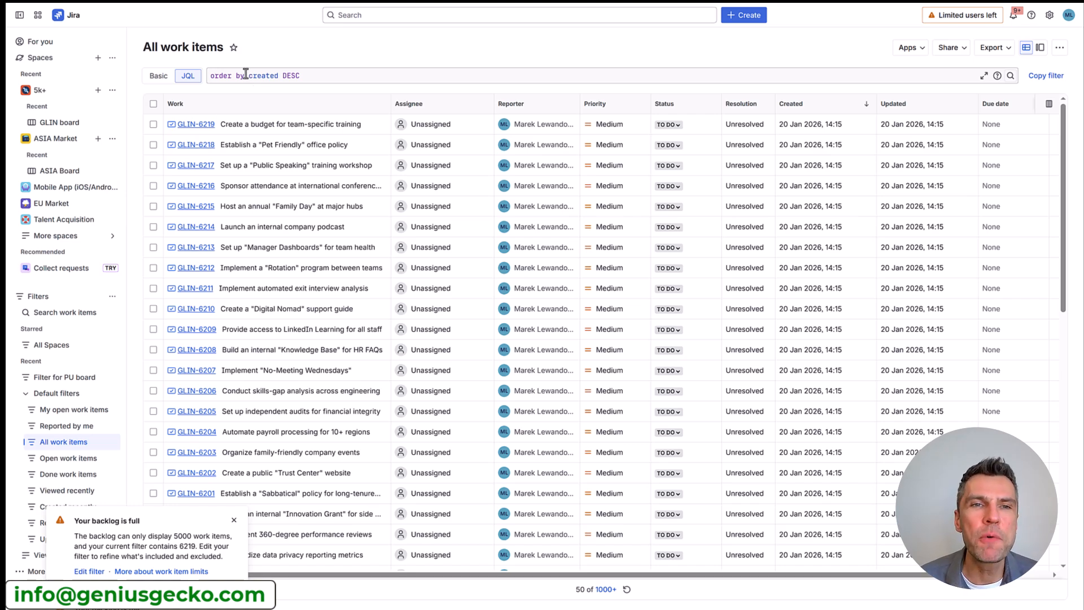
left_click(311, 78)
key("ctrl+a")
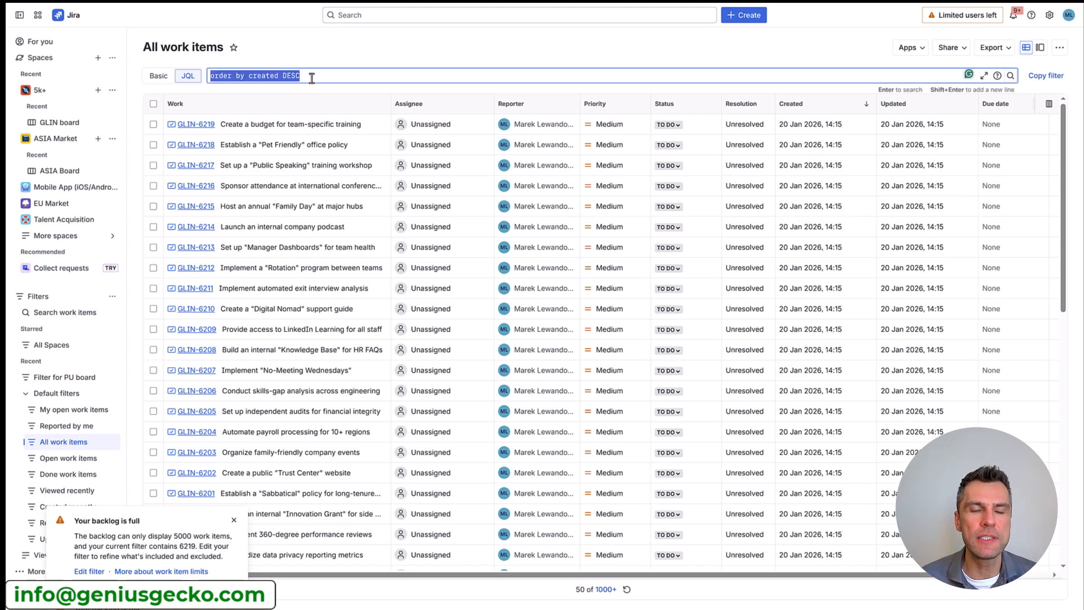
type("aa")
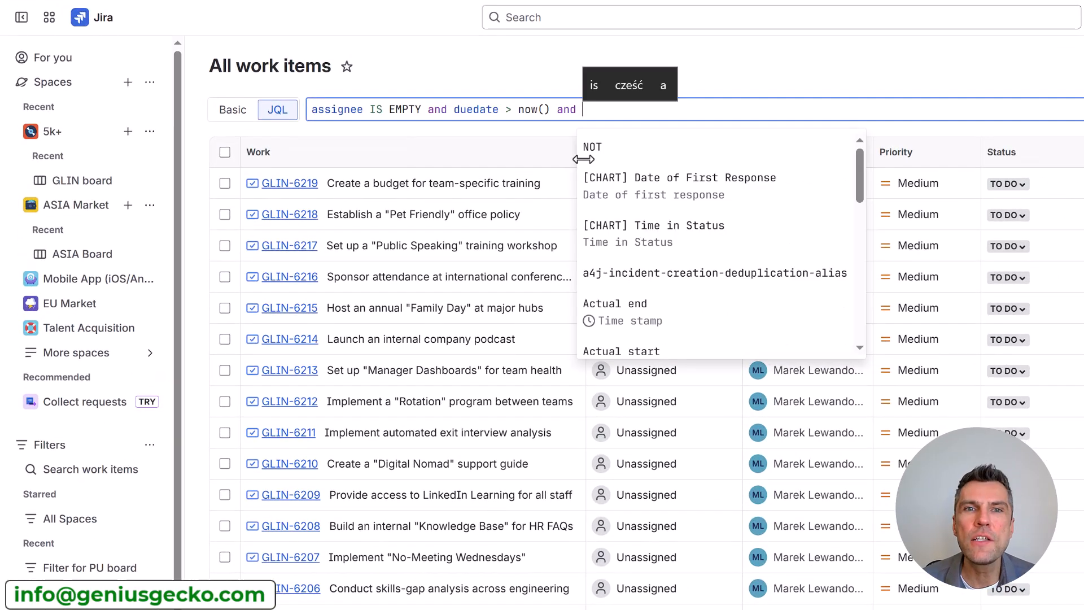
type("s")
key("BackSpace")
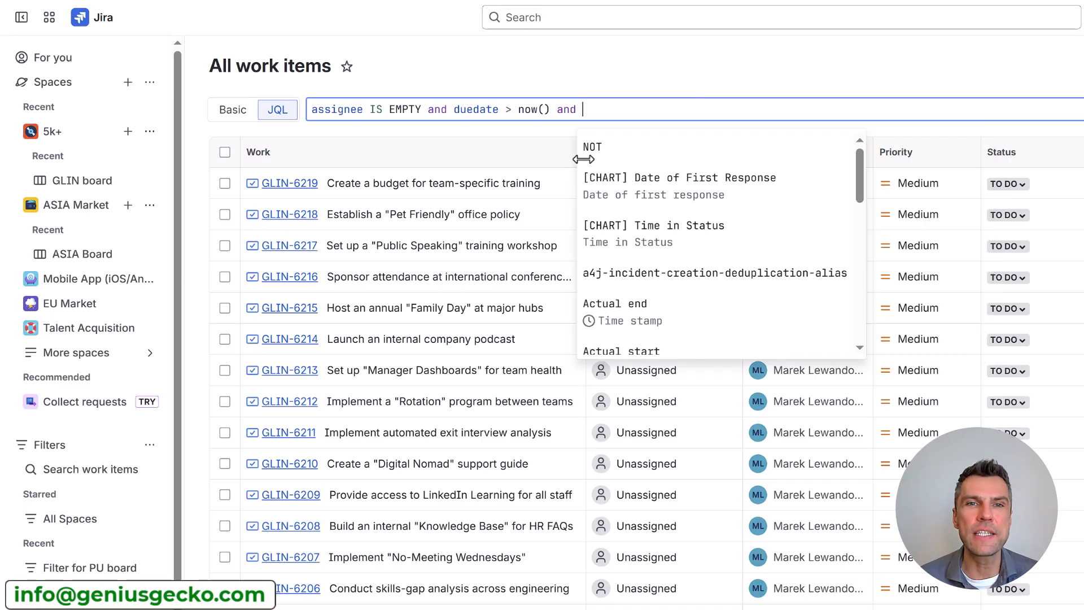
type("status")
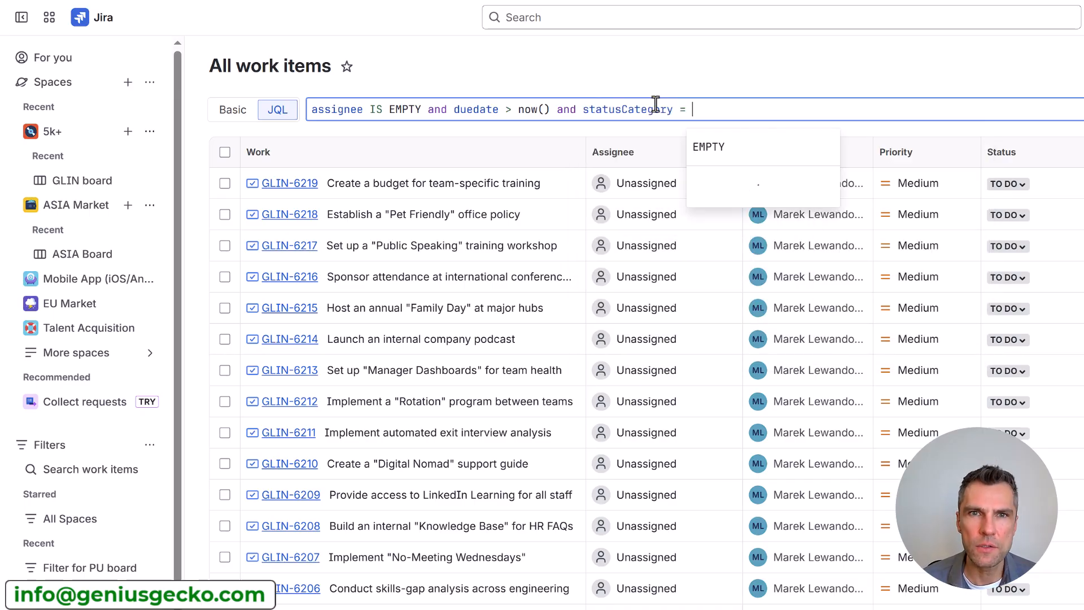
type("Done")
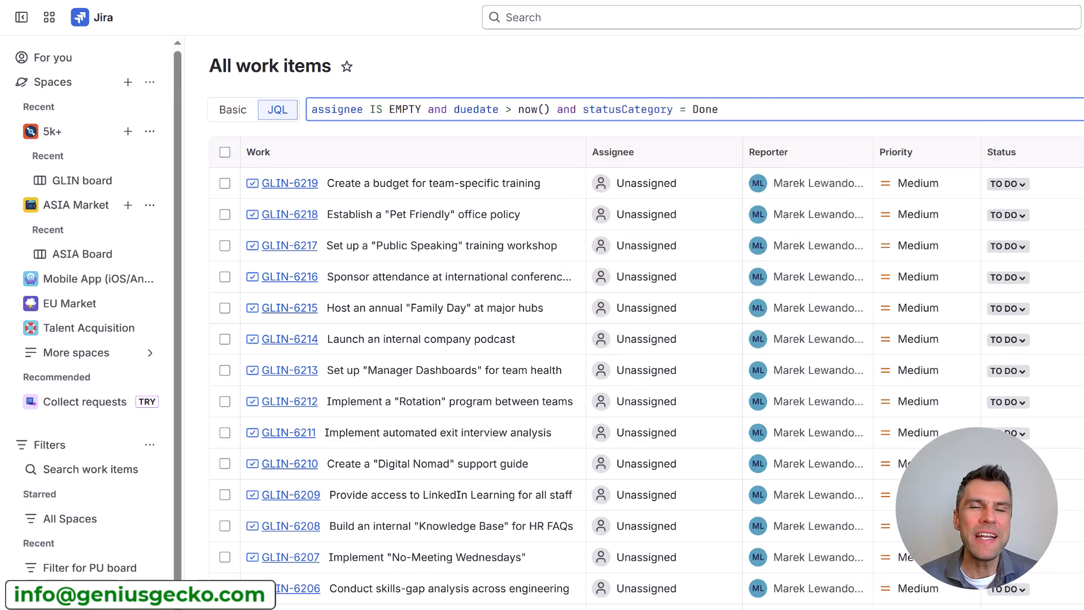
key("Return")
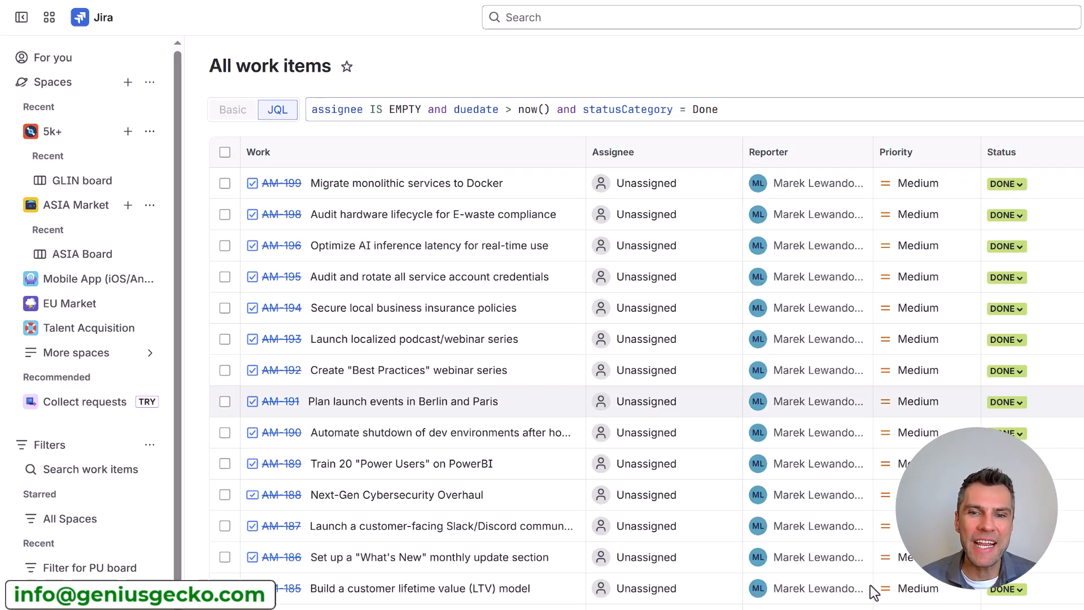
Change the query's last condition to "statusCategory != Done" and rerun the search.
left_click(681, 113)
type("!")
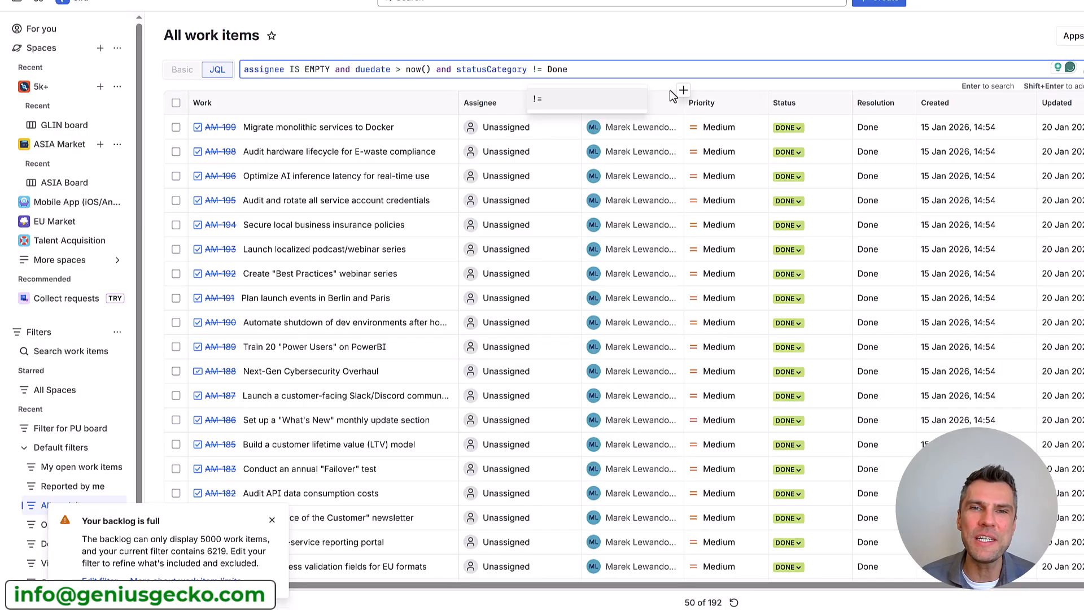
key("Return")
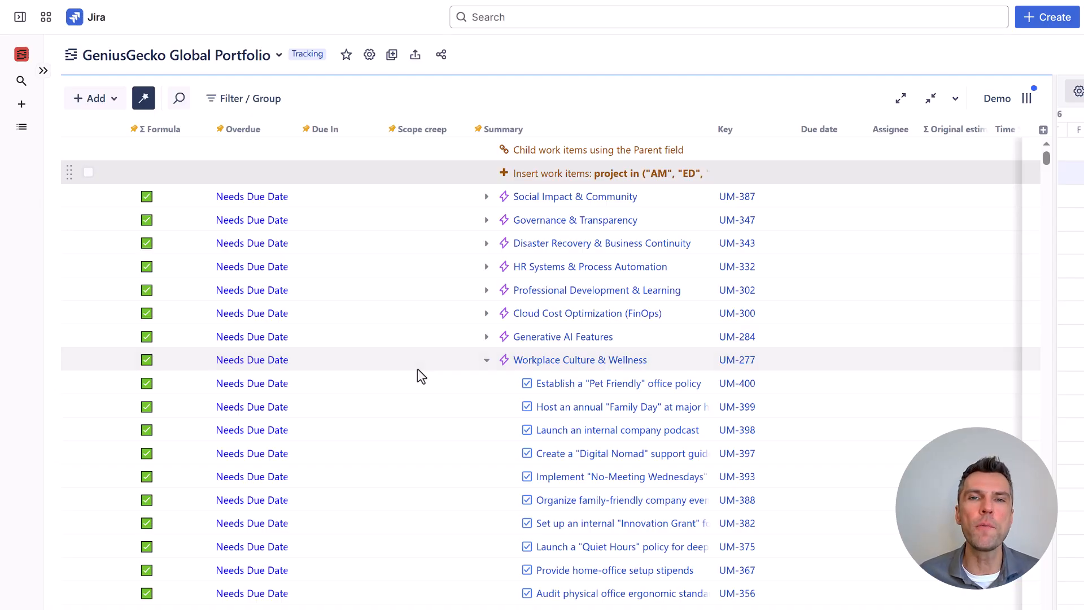
Add a group generator to the GeniusGecko Global Portfolio structure that groups work items by the Strategic Theme field.
mouse_move(1046, 158)
left_mouse_down()
mouse_move(1048, 205)
mouse_move(1049, 150)
left_mouse_up()
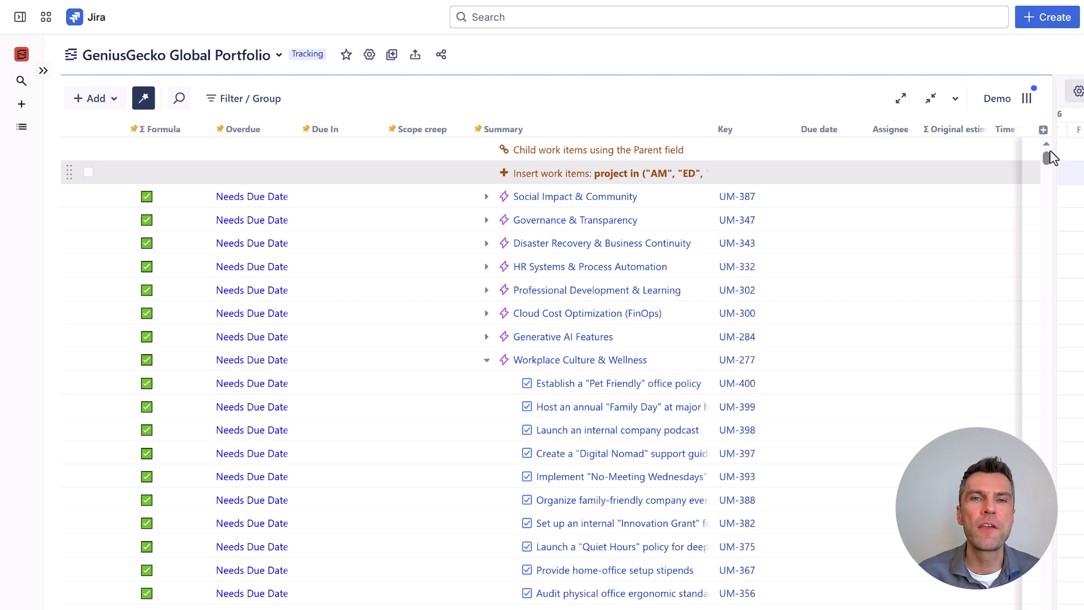
left_click(94, 102)
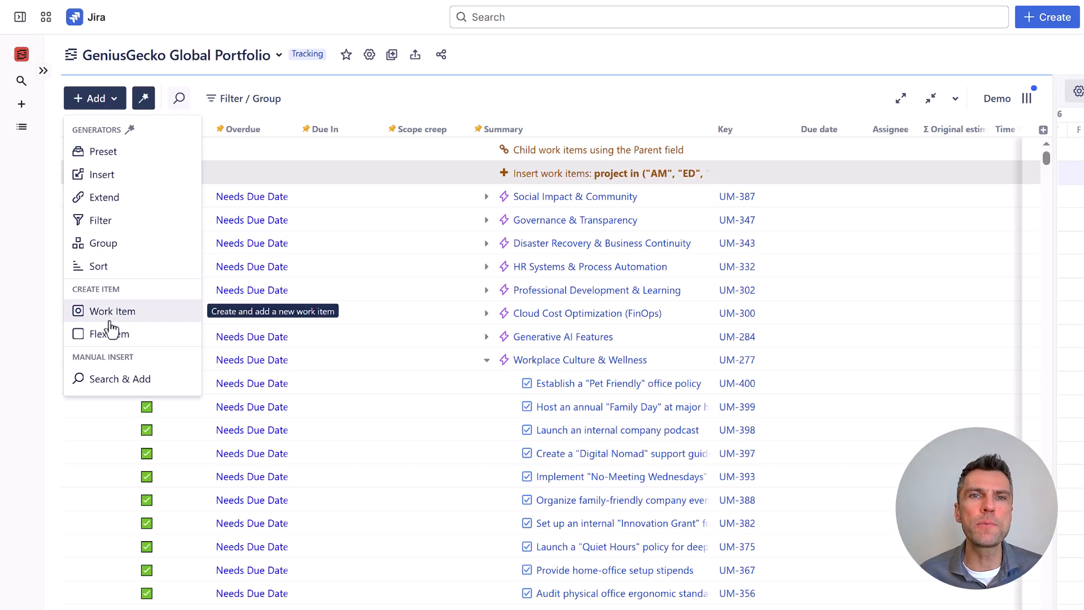
left_click(116, 250)
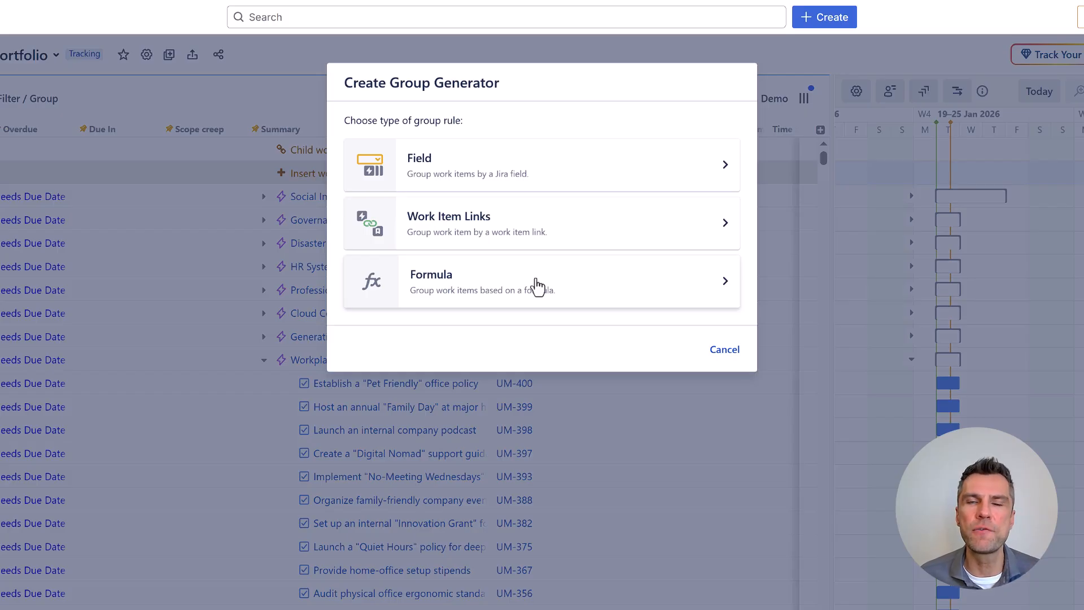
left_click(472, 168)
left_click_drag(519, 211, 532, 327)
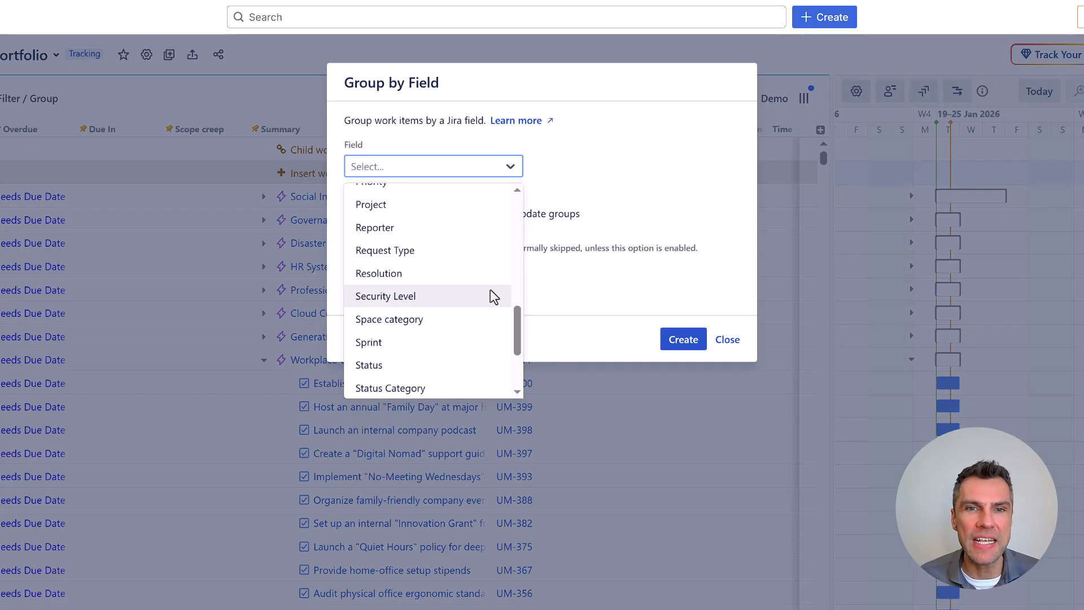
scroll(489, 289, "down", 3)
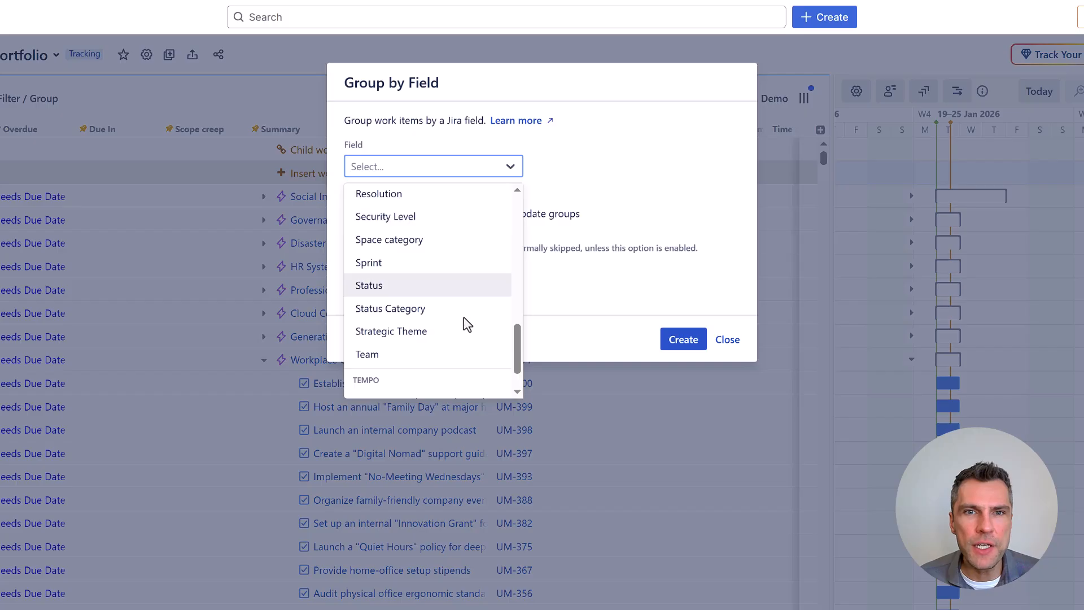
left_click(450, 331)
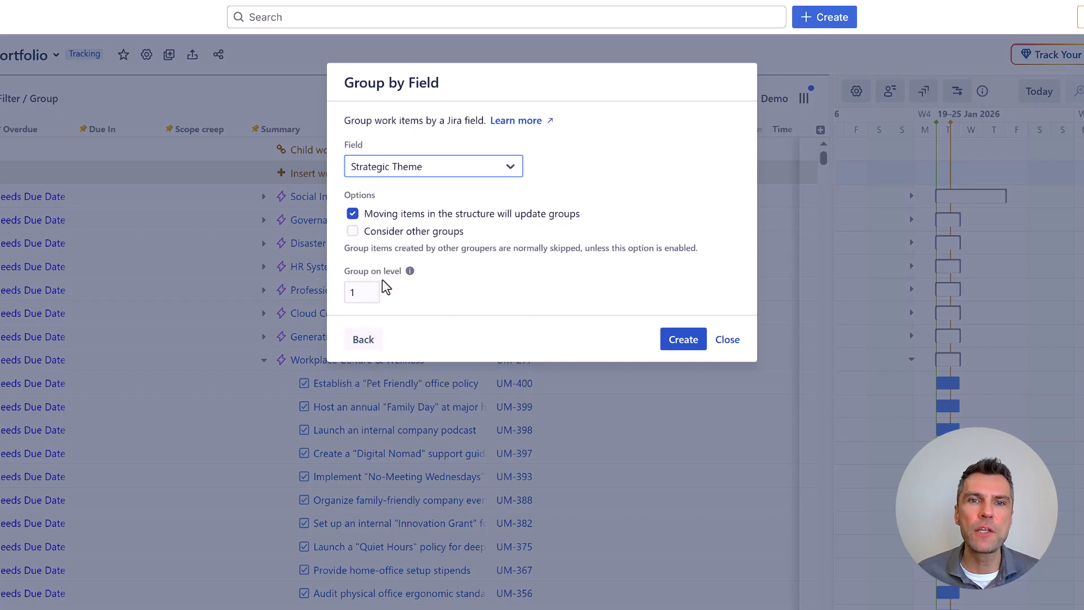
left_click(685, 339)
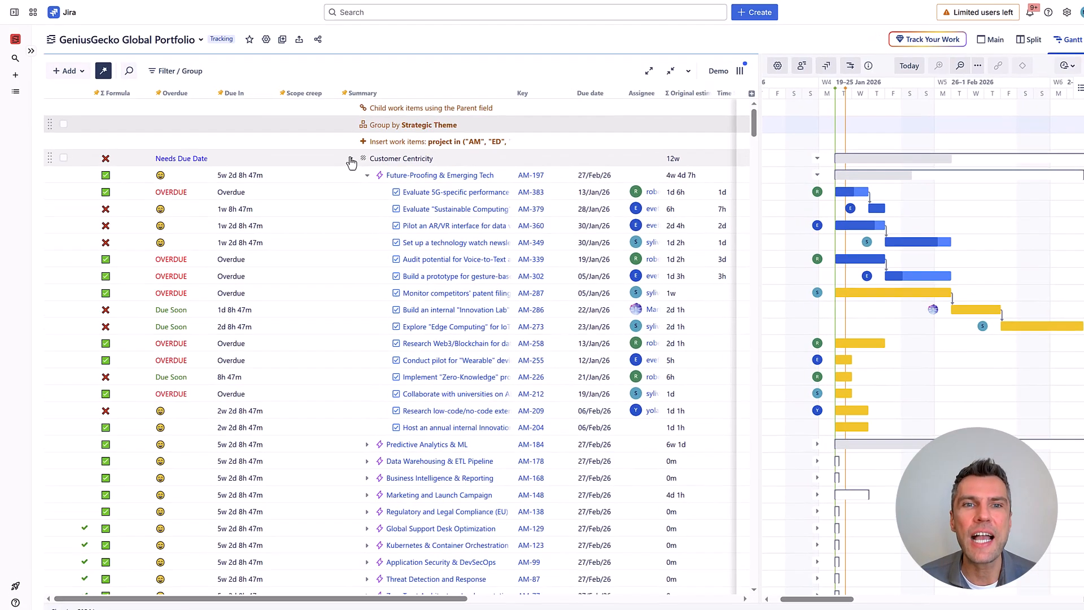
Collapse the four named strategic theme groups from Customer Centricity to Strategic Growth and Market Expansion, and reopen Customer Centricity.
left_click(350, 159)
left_click(350, 174)
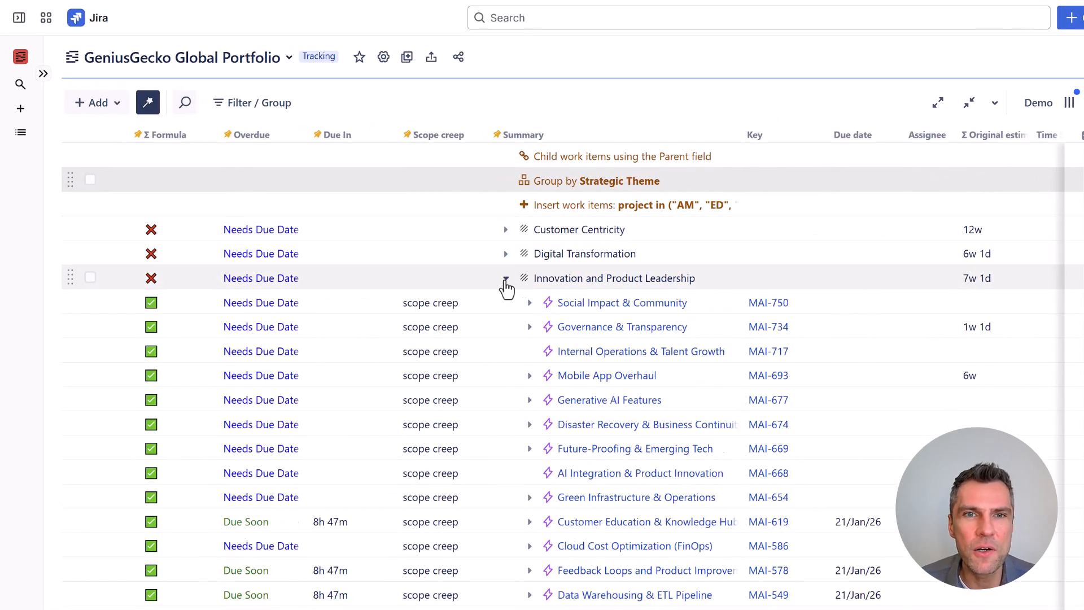
left_click(505, 278)
left_click(505, 302)
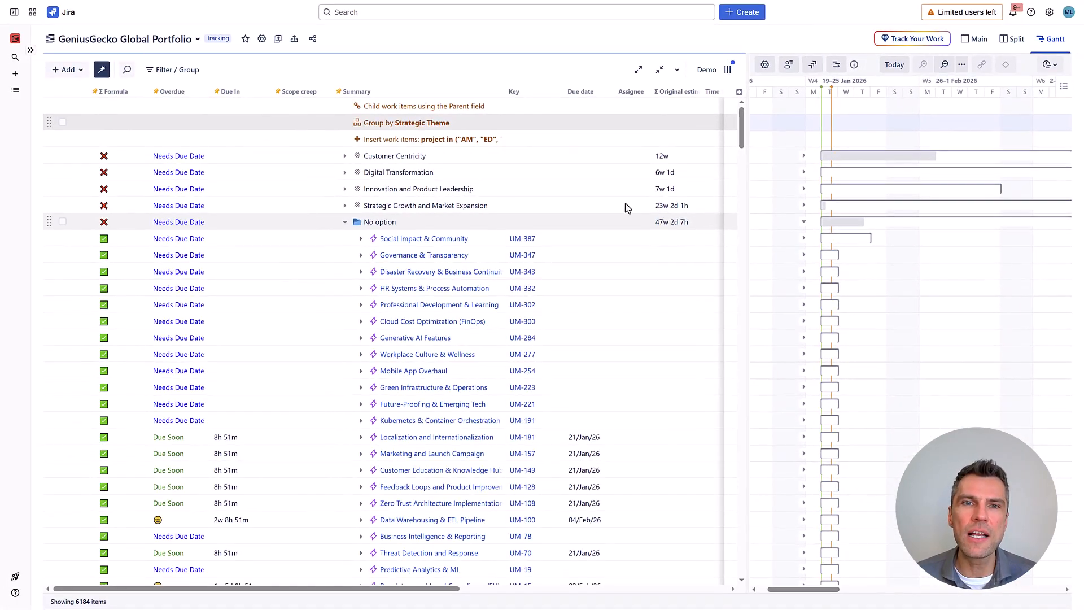
left_click(345, 156)
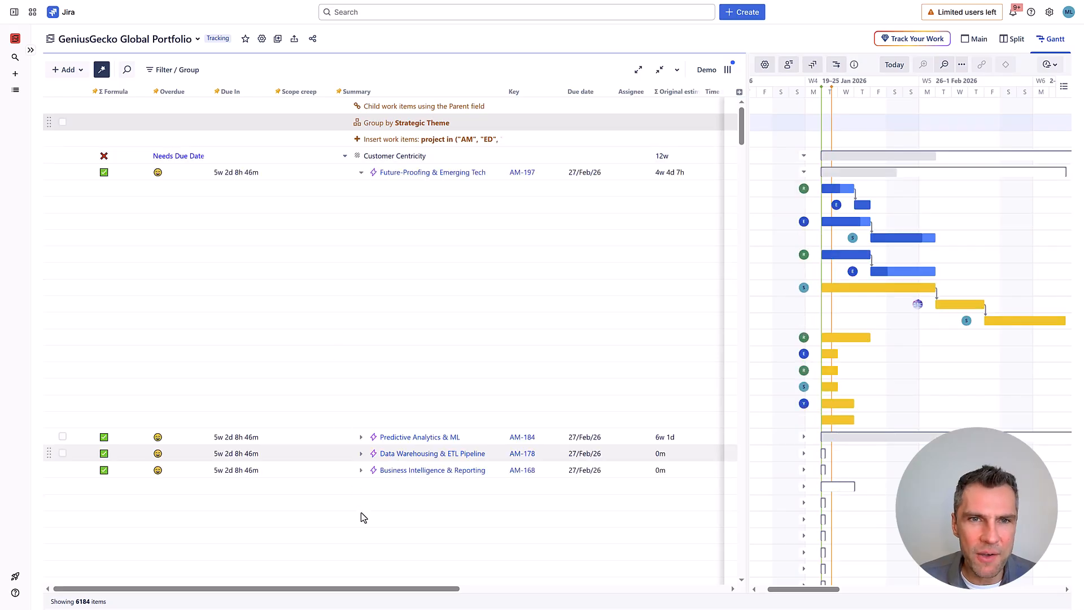
Configure the Time Spent column to sum its values over sub-items.
left_click_drag(362, 591, 423, 581)
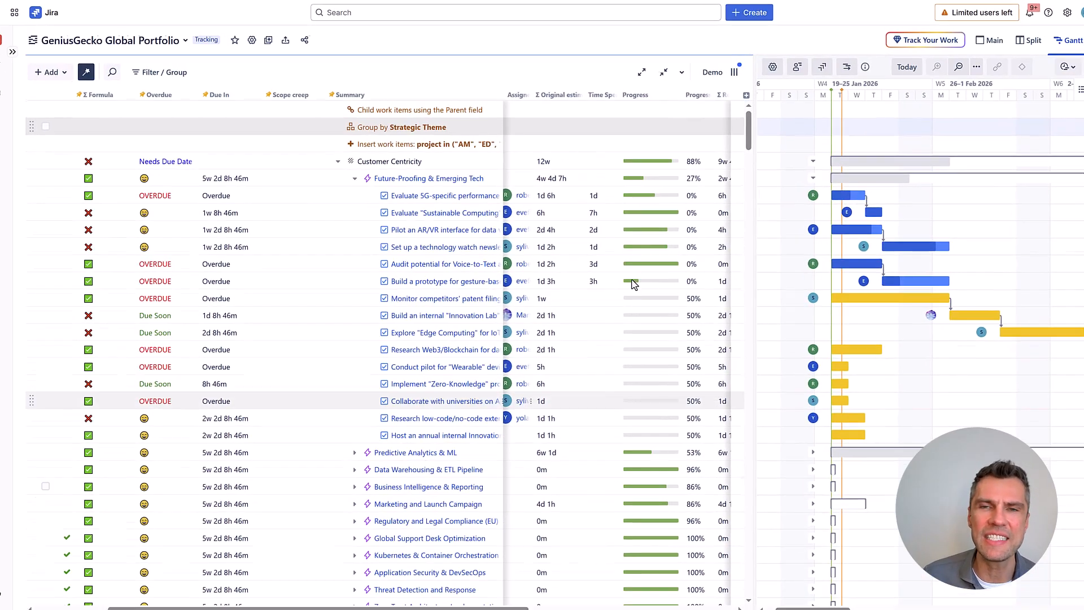
left_click(601, 95)
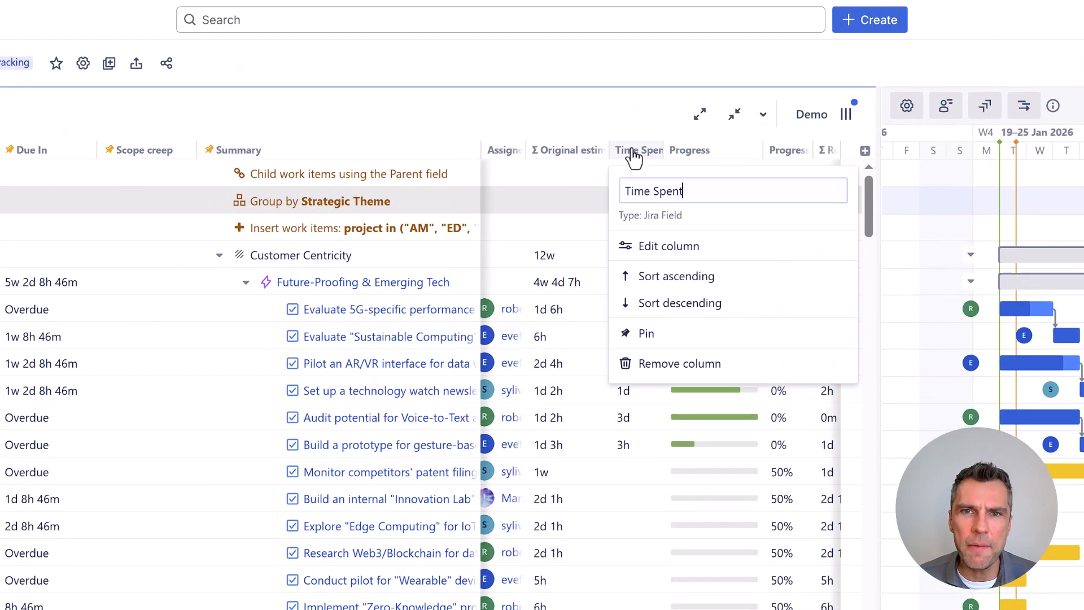
left_click(659, 253)
left_click(580, 315)
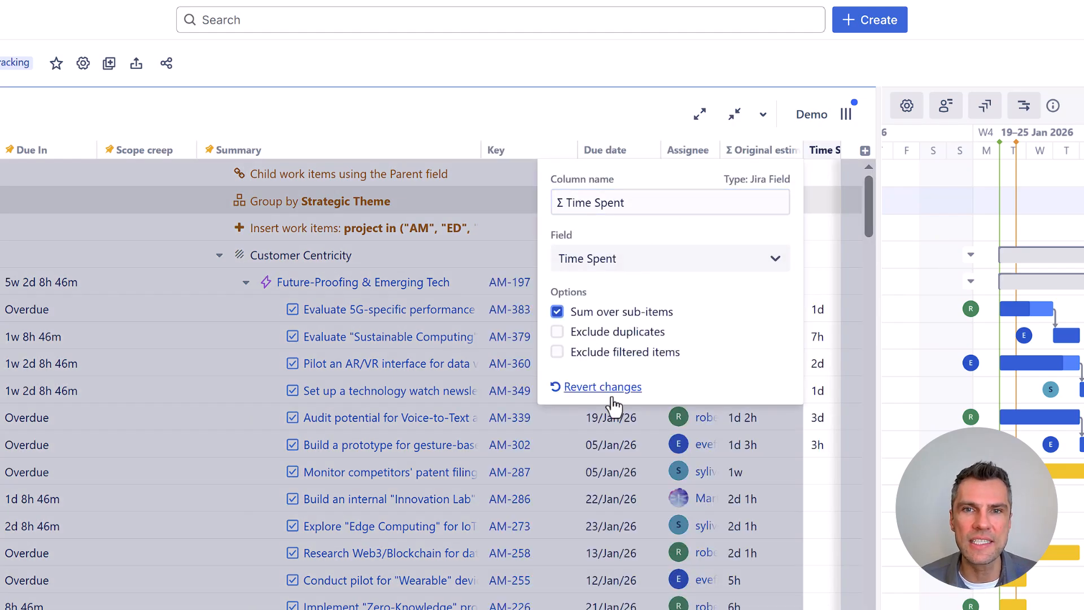
left_click(621, 107)
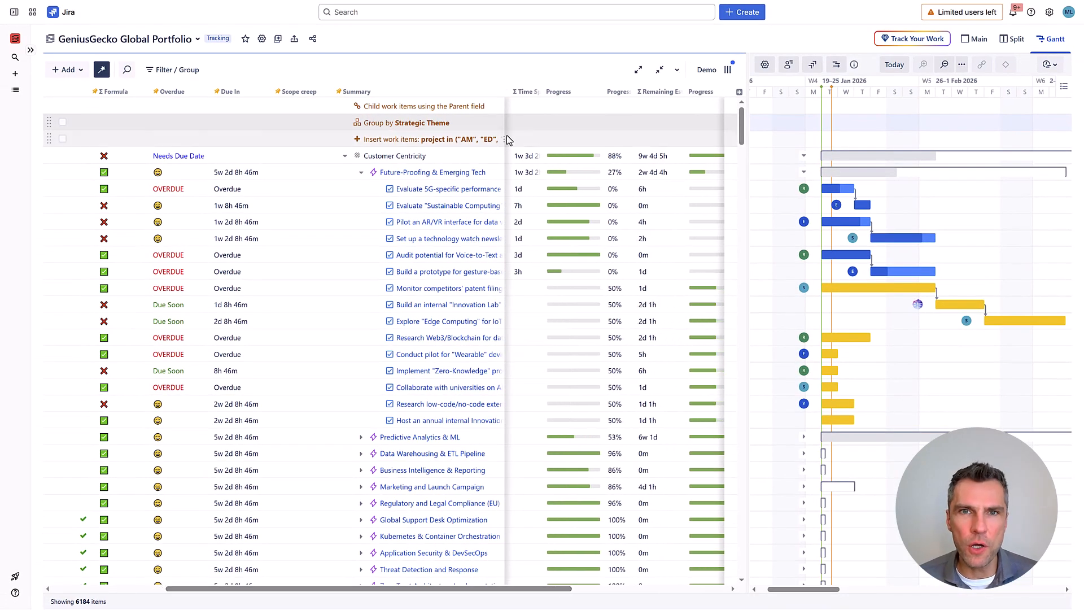
Narrow the Summary column and assign the Sustainability and ESG theme to the second task of Social Impact & Community under No option.
left_click_drag(504, 142, 446, 141)
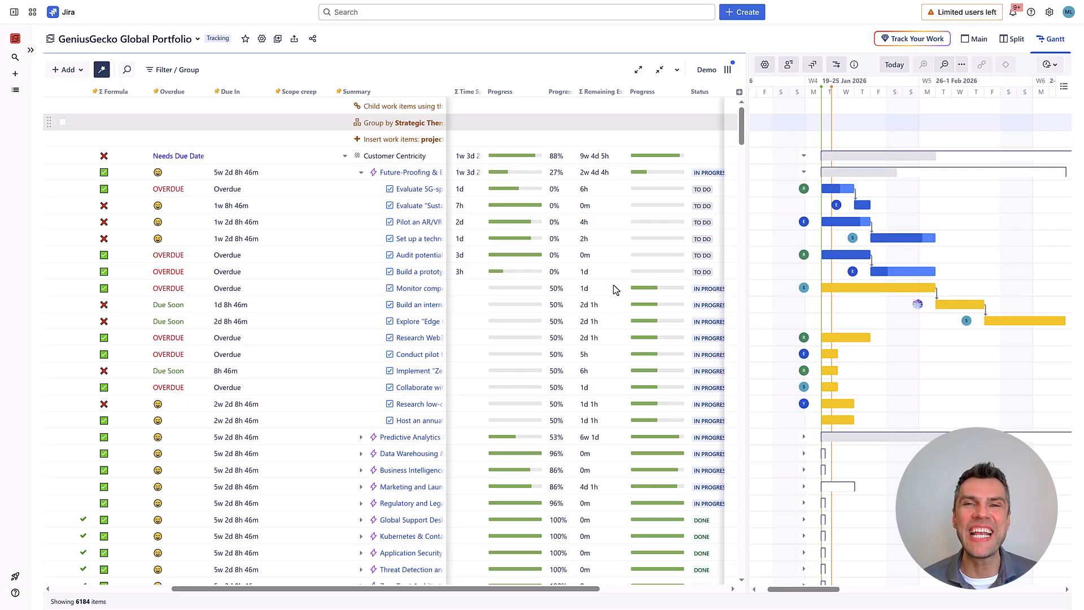
left_click_drag(575, 588, 703, 589)
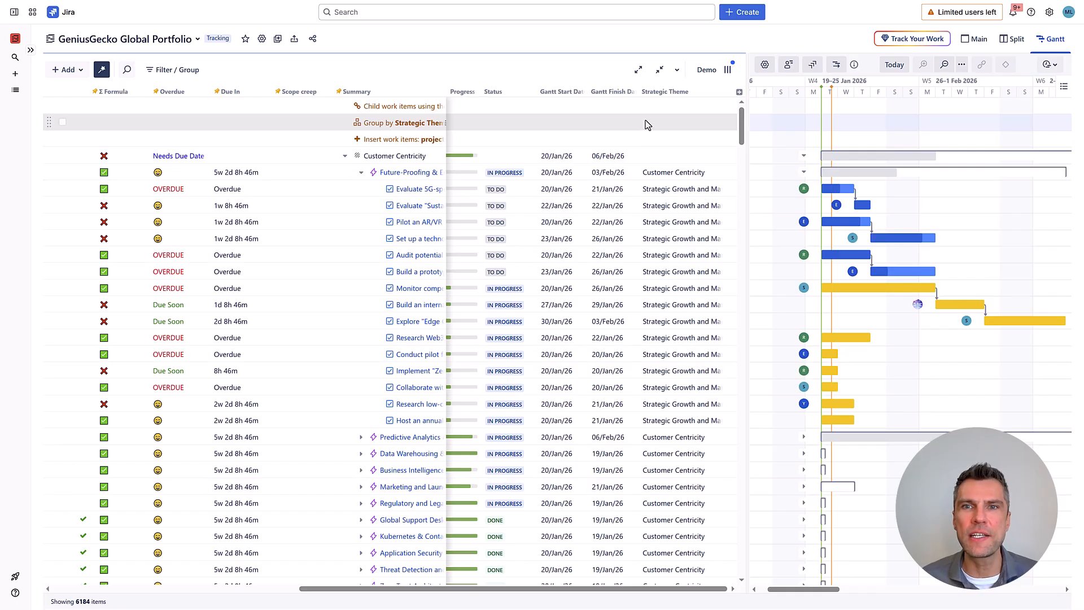
scroll(667, 249, "down", 7)
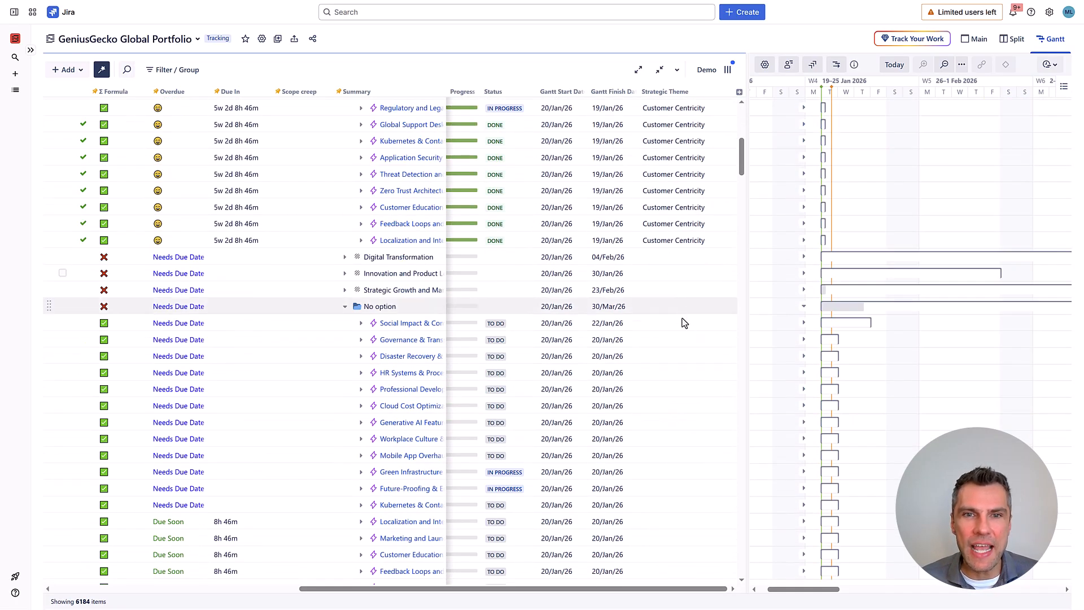
left_click(360, 323)
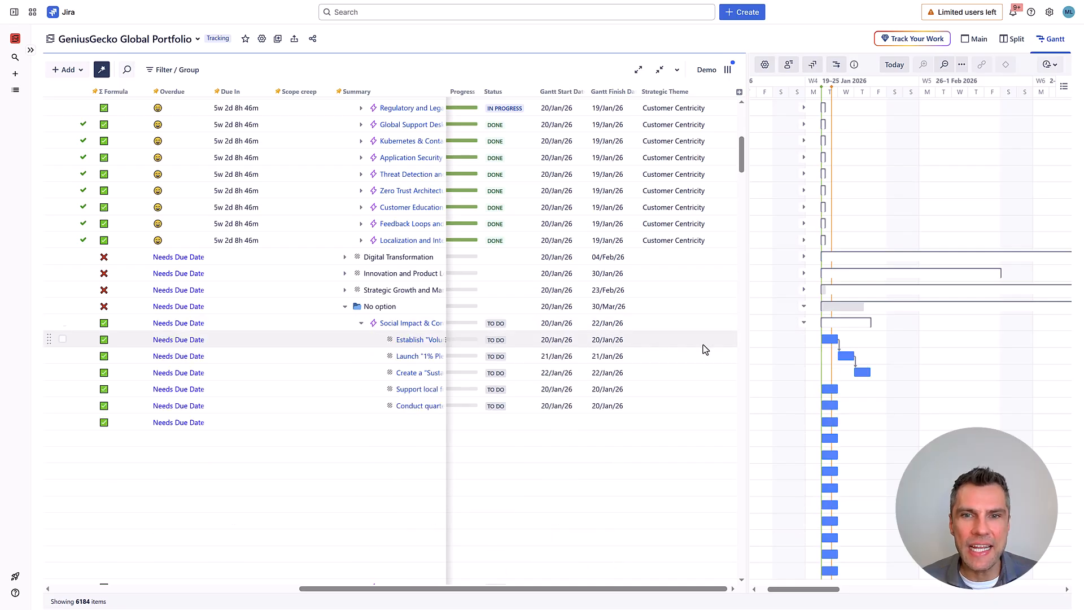
left_click(668, 358)
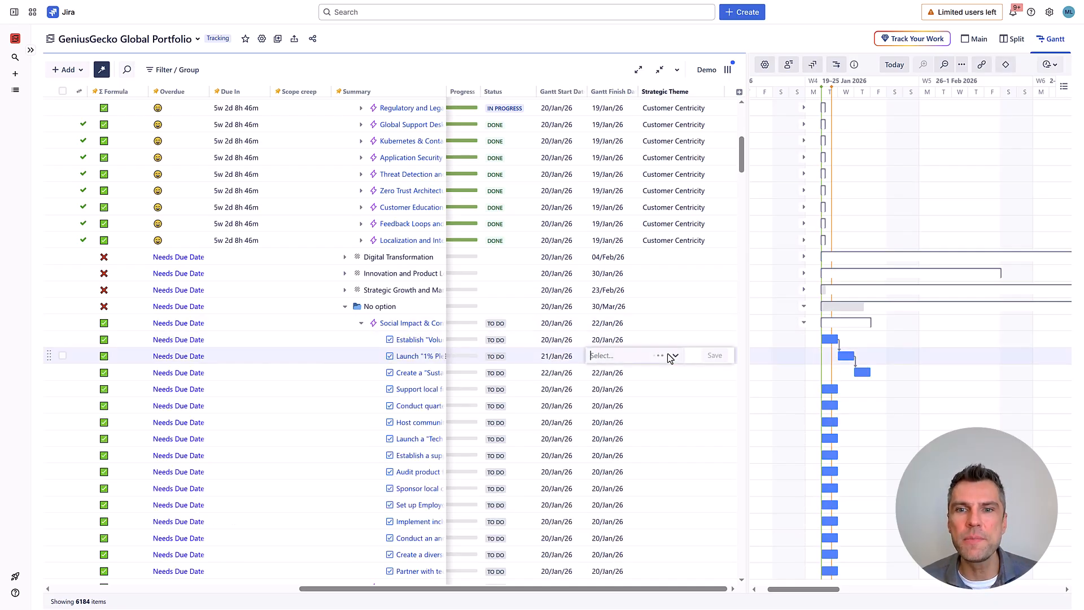
left_click(620, 355)
left_click(628, 396)
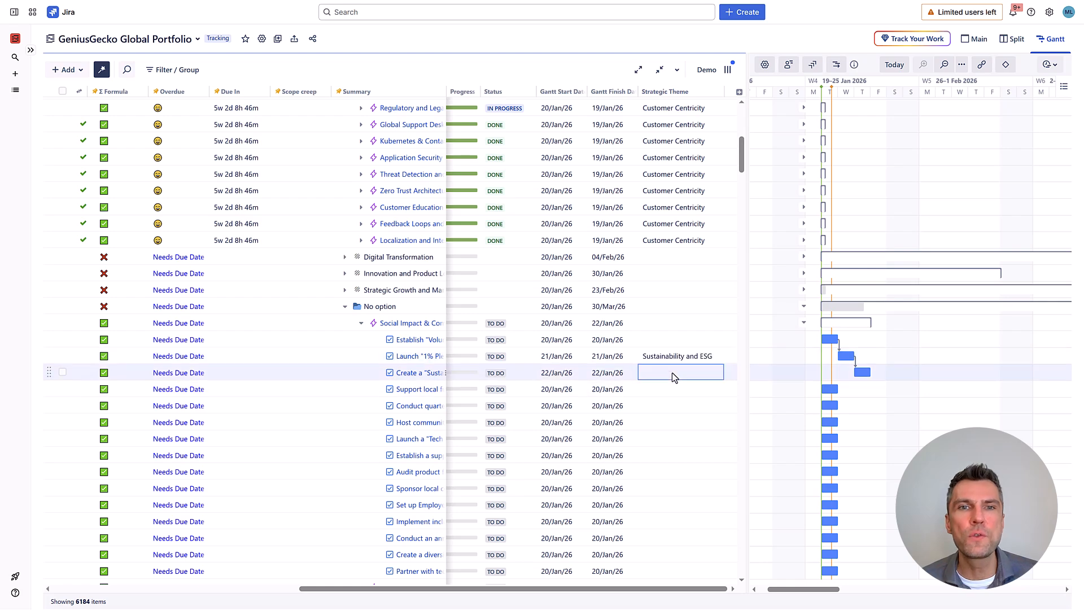
Assign the Digital Transformation strategic theme to the Disaster Recovery & Business Continuity epic in the No option group and save it.
left_click(612, 476)
left_click(612, 473)
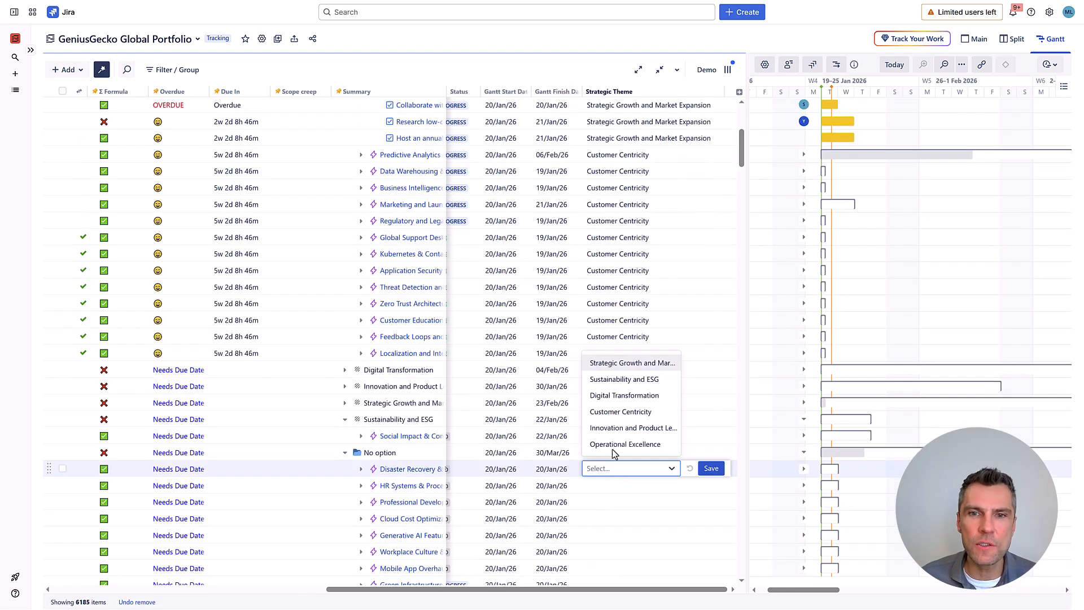
left_click(624, 396)
left_click(705, 469)
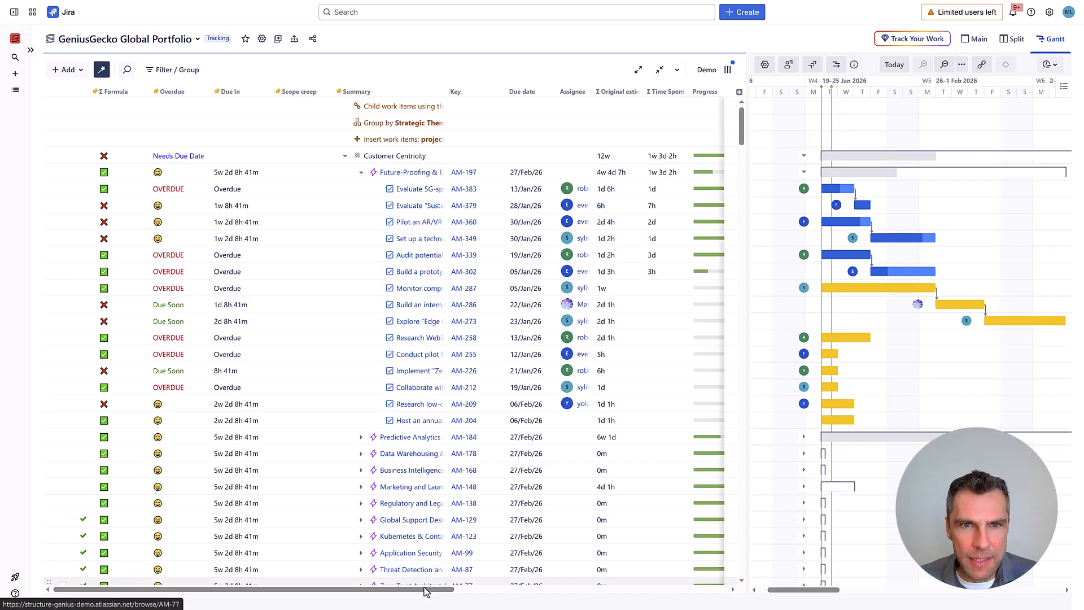
Collapse Future-Proofing & Emerging Tech, expand Predictive Analytics & ML, and compare its tasks' progress columns with their statuses.
left_click_drag(429, 589, 549, 587)
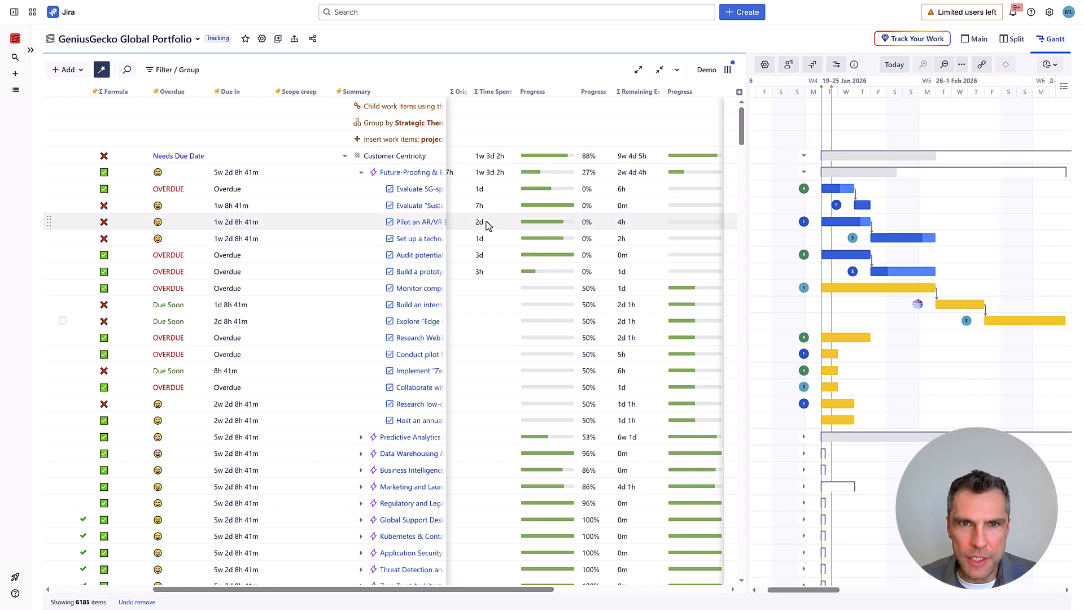
left_click(360, 172)
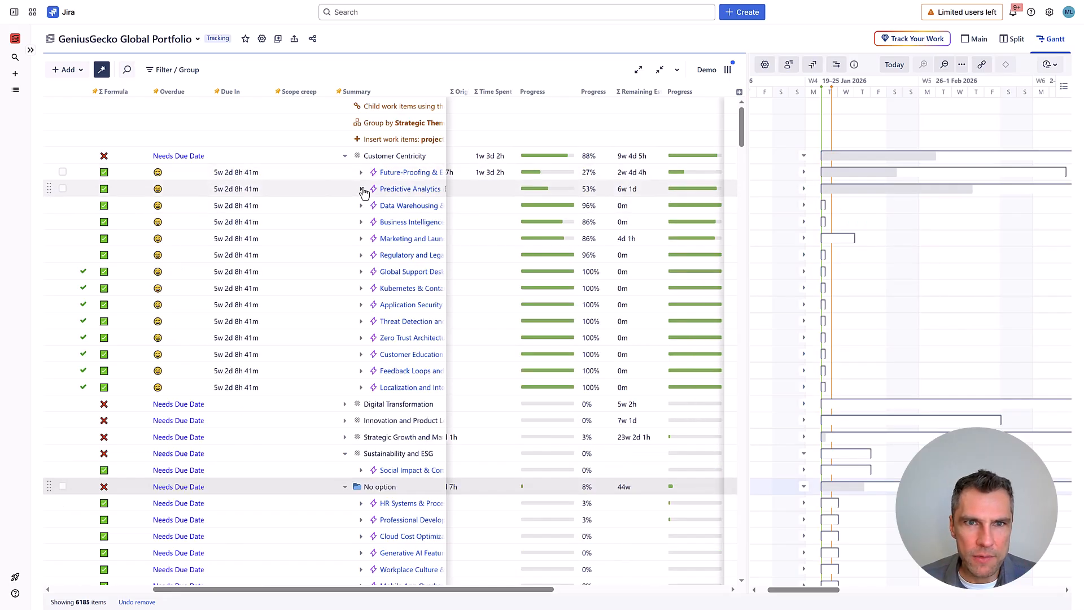
left_click(361, 189)
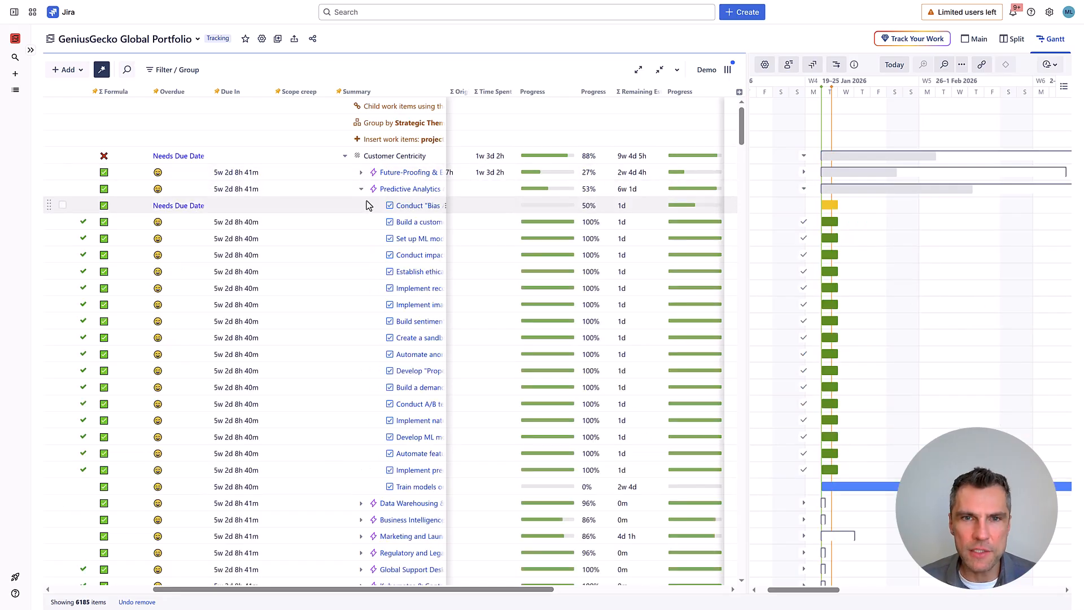
left_click_drag(487, 589, 567, 588)
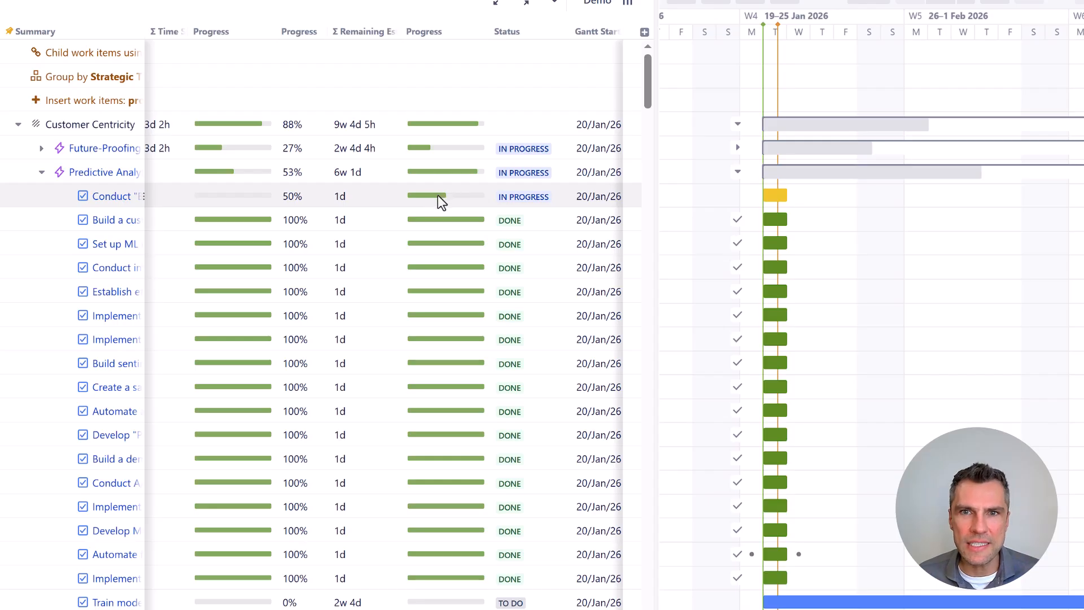
mouse_move(450, 171)
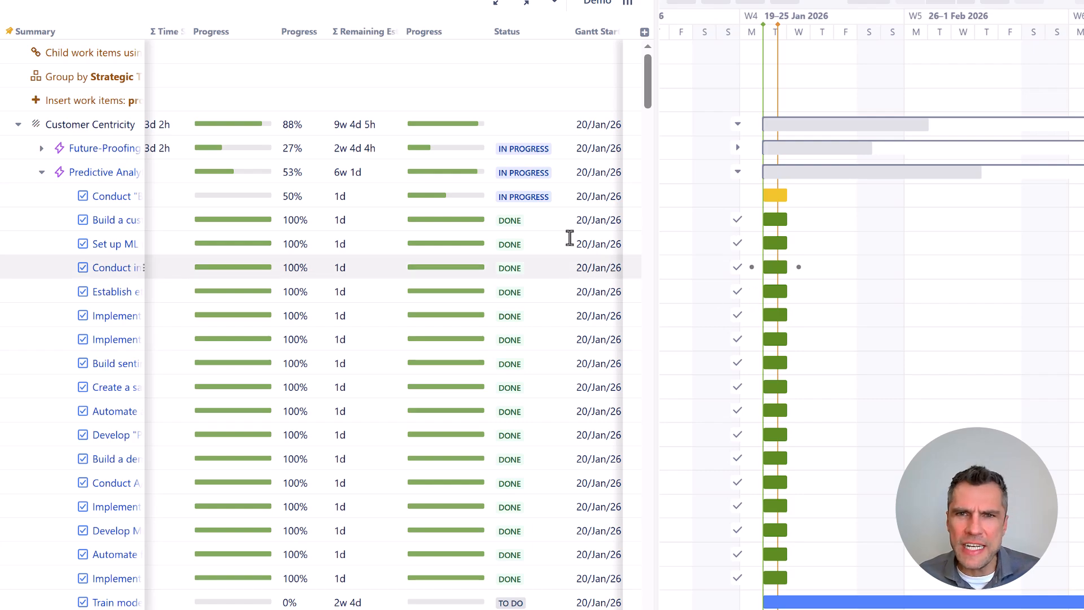
mouse_move(466, 202)
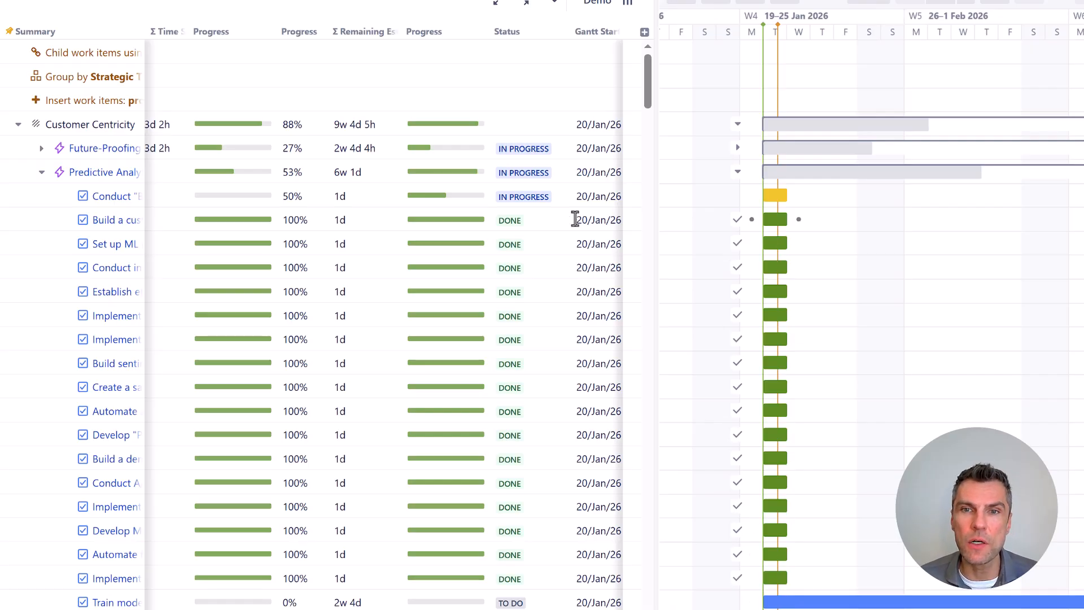
Inspect the status-based Progress column's percentages by status and its available weight options, leaving the settings as they are.
left_click(430, 35)
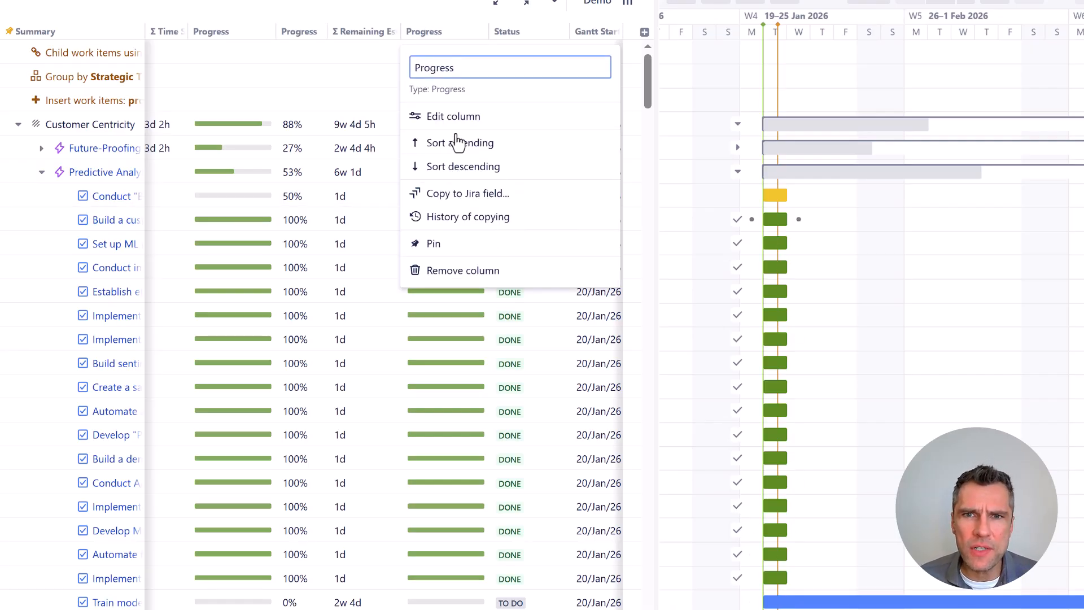
left_click(441, 121)
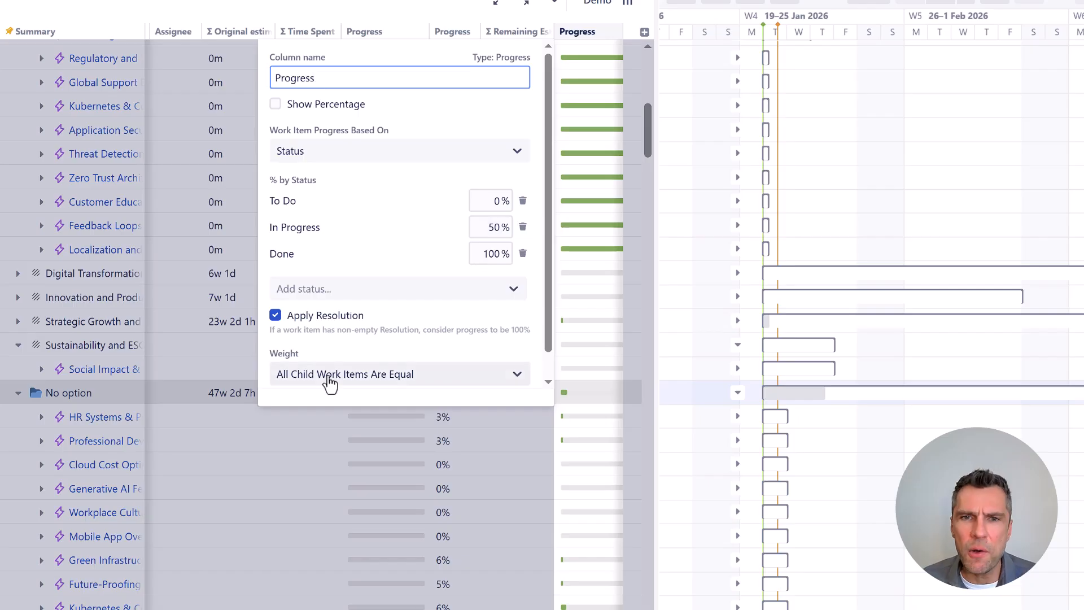
left_click(398, 378)
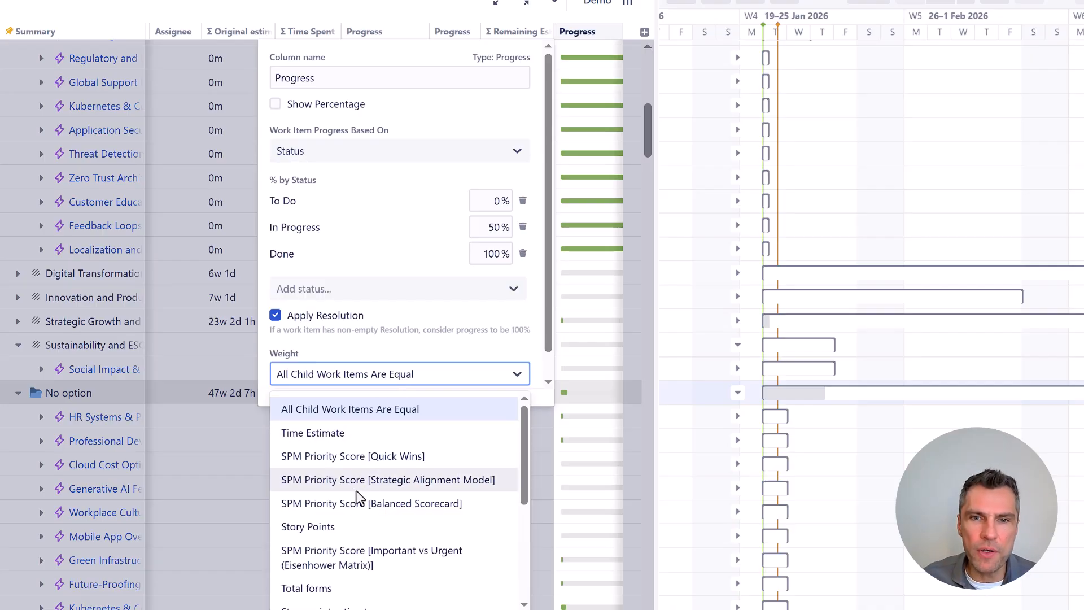
scroll(356, 474, "down", 5)
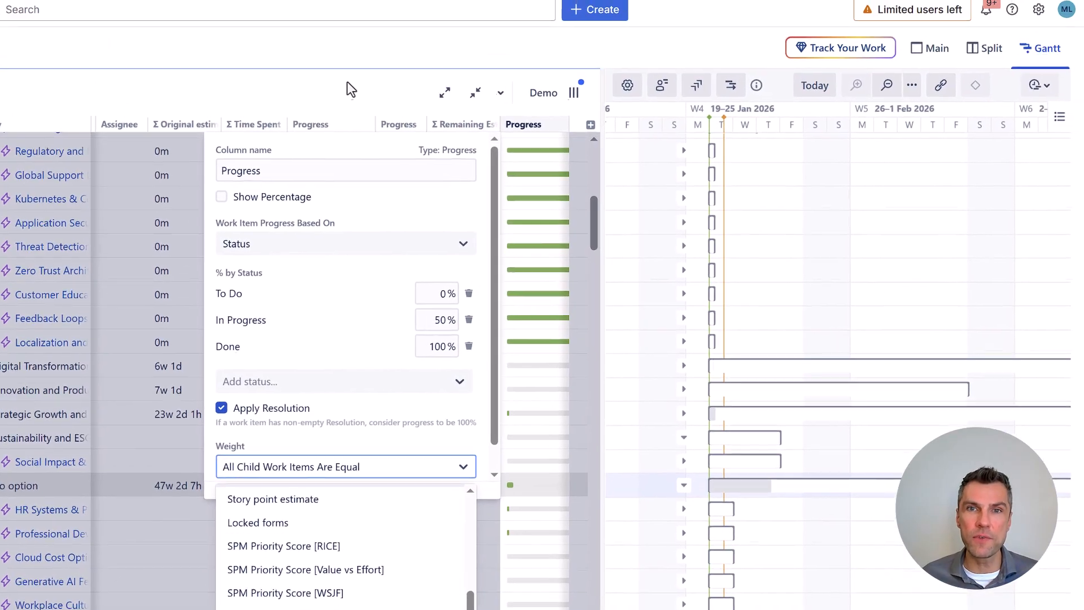
left_click(370, 95)
Browse the bundled formulas available for a new column without adding one.
left_click(644, 33)
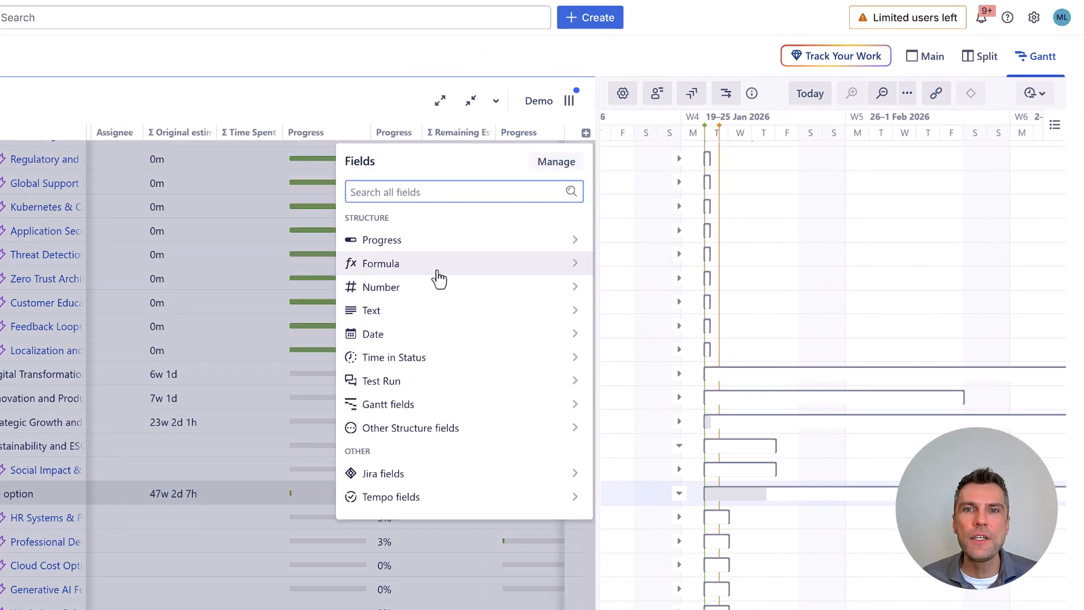
left_click(427, 270)
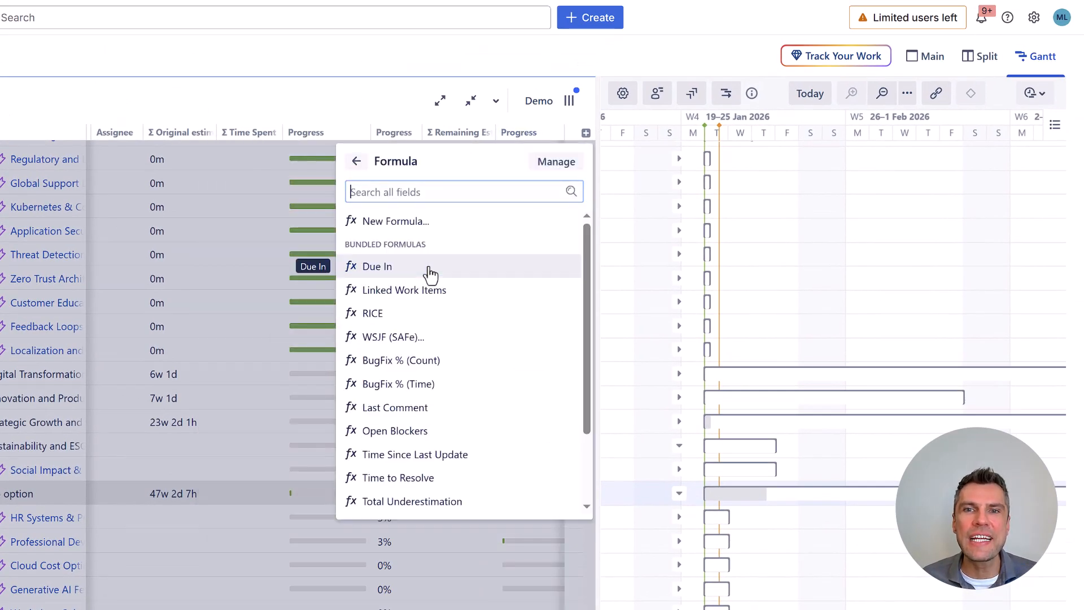
scroll(422, 279, "down", 3)
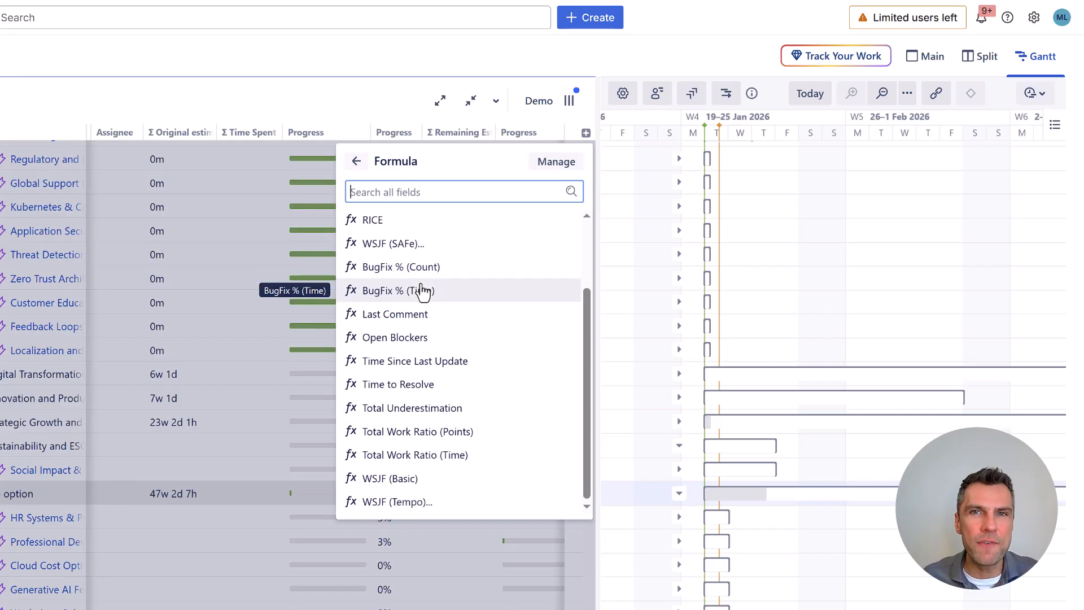
left_click(331, 54)
Review the settings of the Progress column beside Time Spent, checking what its work item progress is based on.
scroll(309, 314, "up", 10)
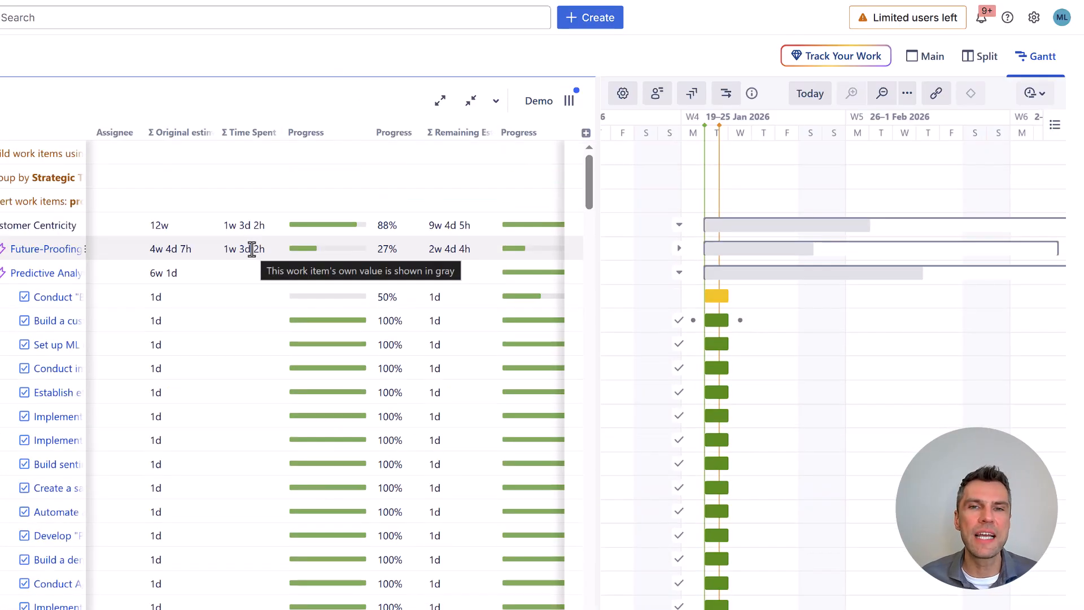
left_click(310, 134)
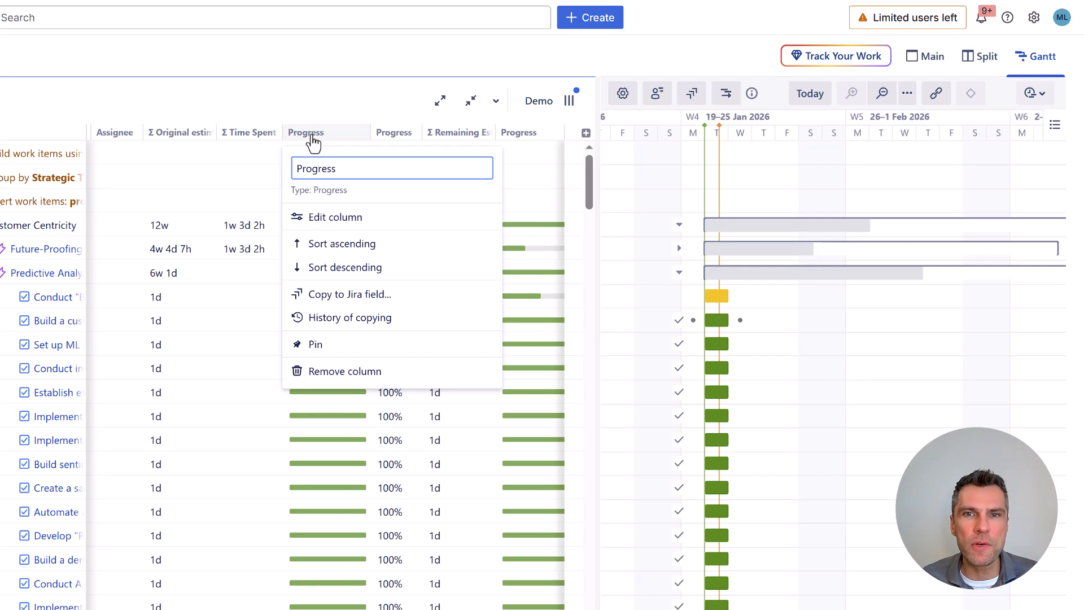
left_click(335, 216)
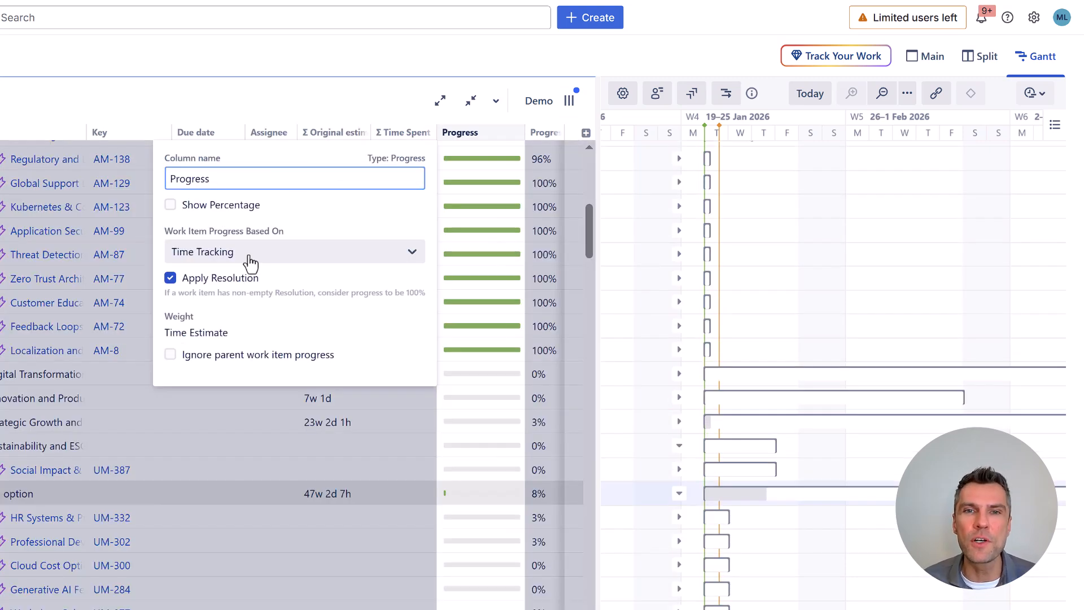
left_click(266, 48)
scroll(348, 343, "up", 5)
scroll(348, 343, "up", 7)
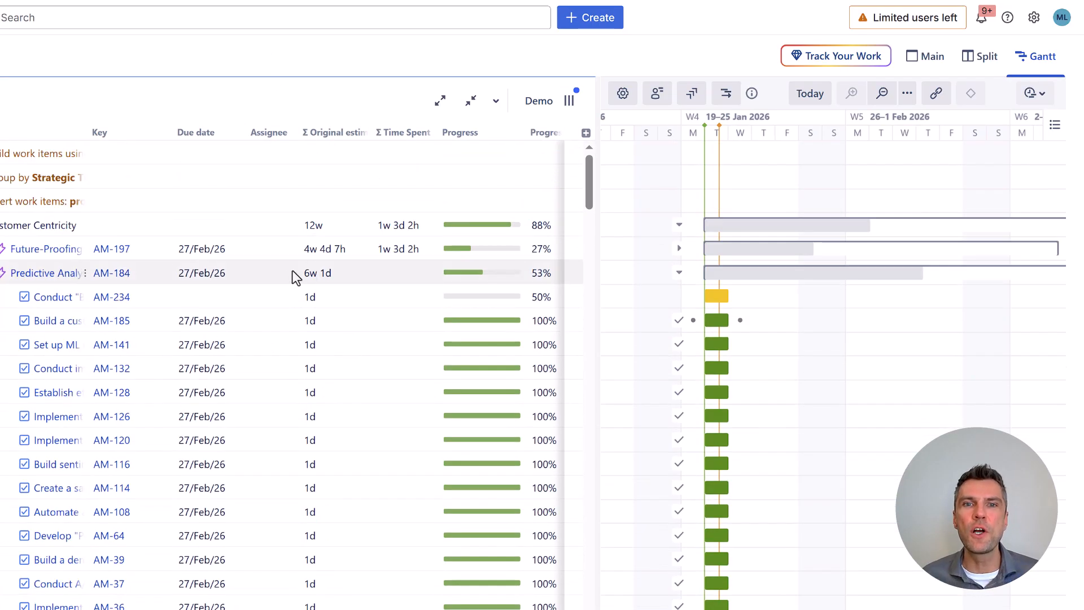
Review the Overdue and Due In indicators alongside progress, from Customer Centricity down to the No option group.
scroll(353, 415, "right", 3)
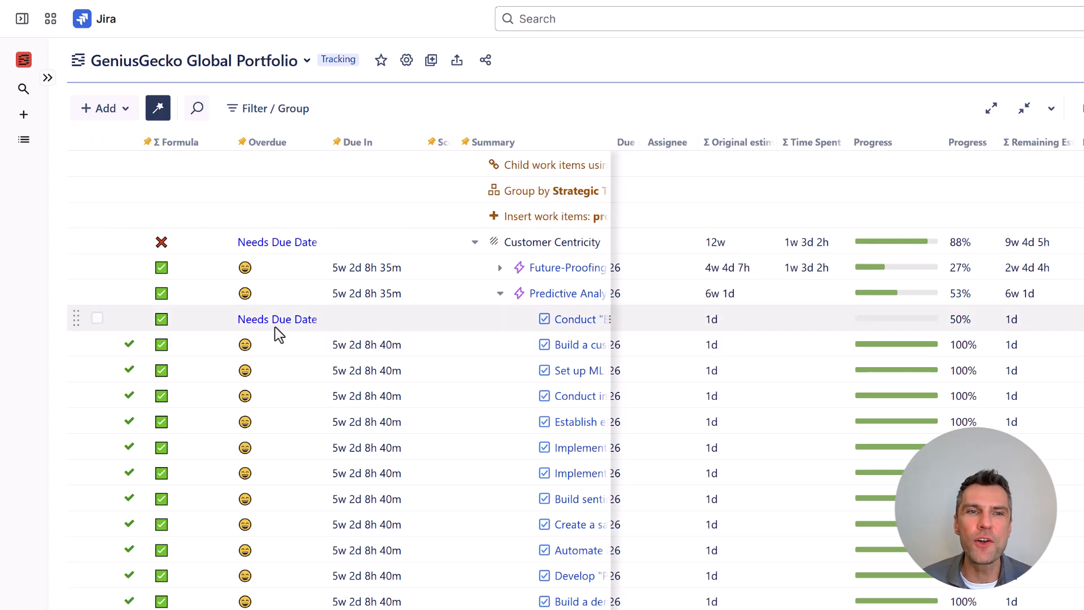
scroll(275, 327, "down", 9)
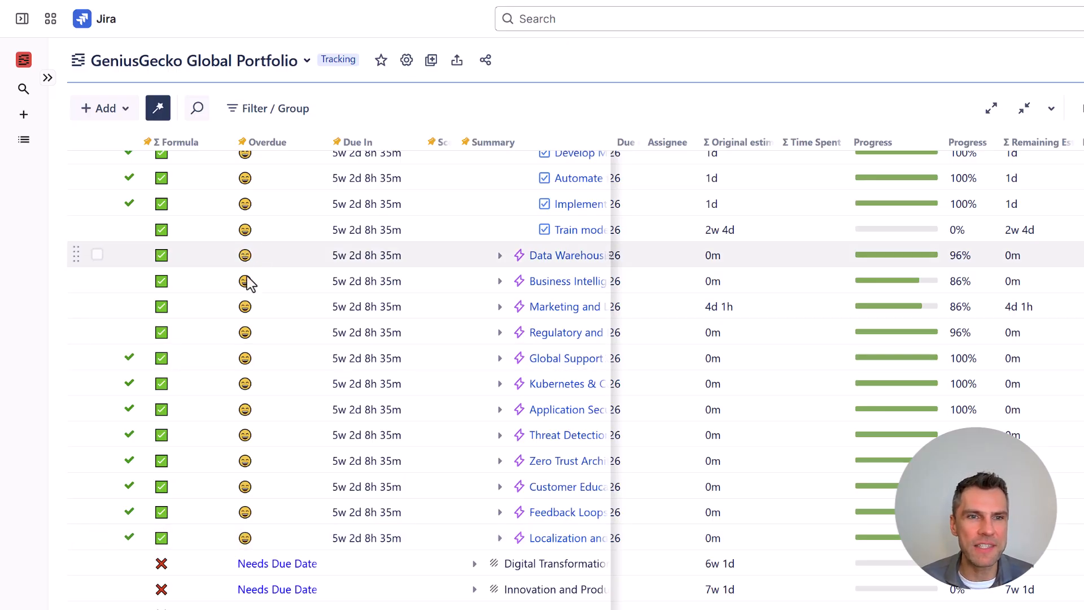
scroll(261, 503, "down", 6)
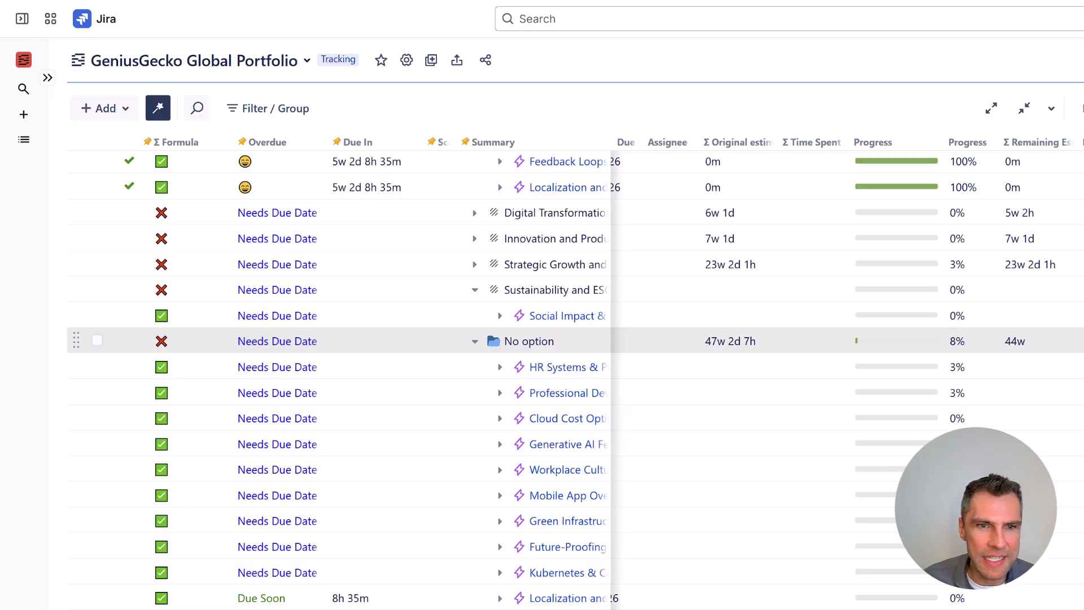
Widen the Scope creep column beside Due In so its full heading and values are readable.
scroll(356, 480, "up", 15)
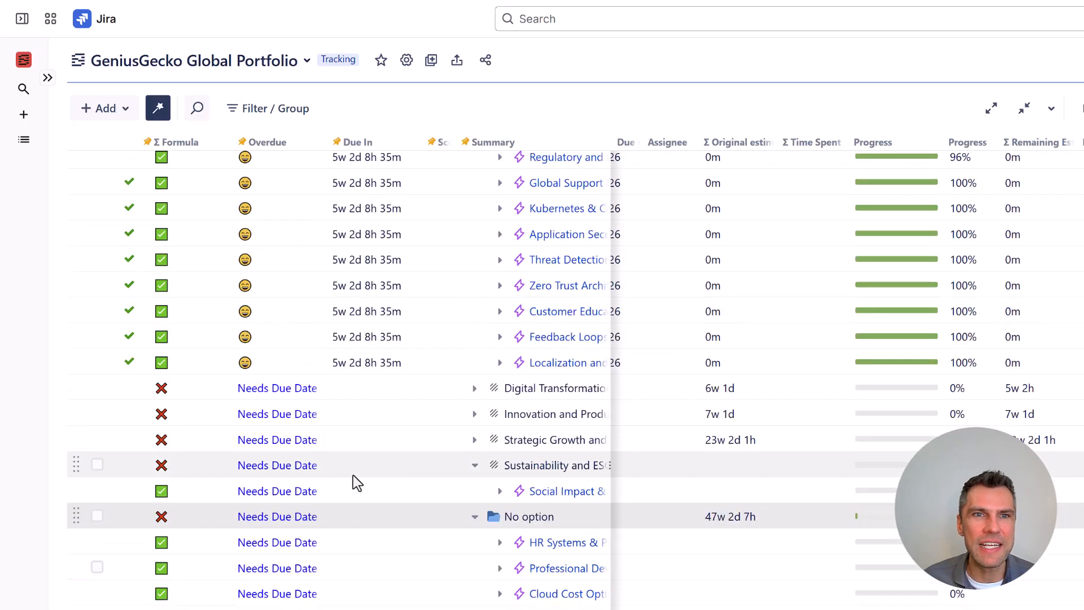
left_click_drag(615, 145, 728, 144)
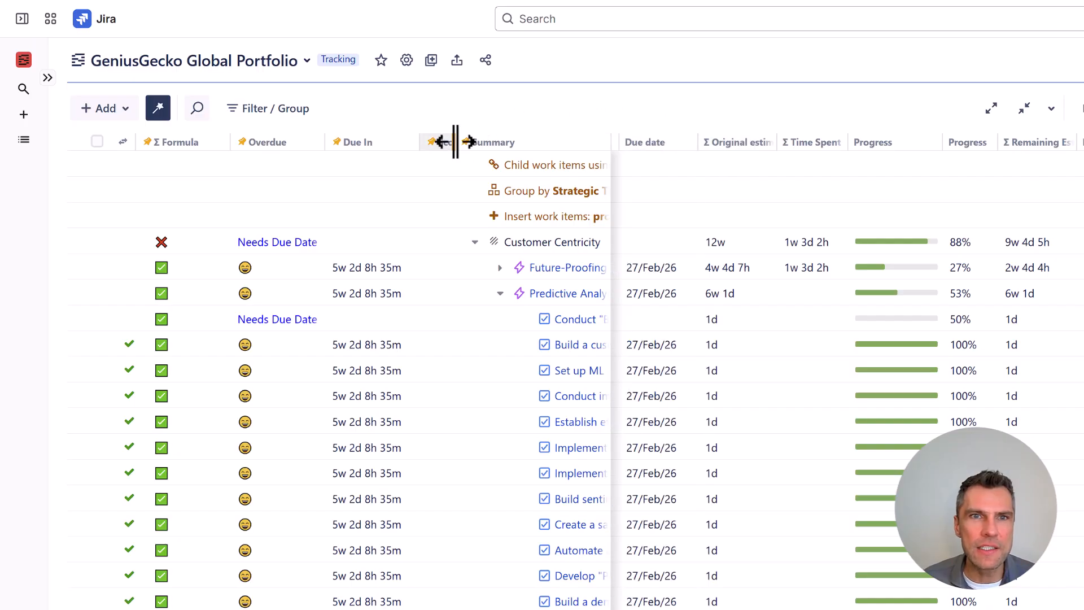
left_click_drag(450, 141, 547, 146)
Check which epics in the No option group are flagged in the Scope creep column.
scroll(473, 316, "down", 10)
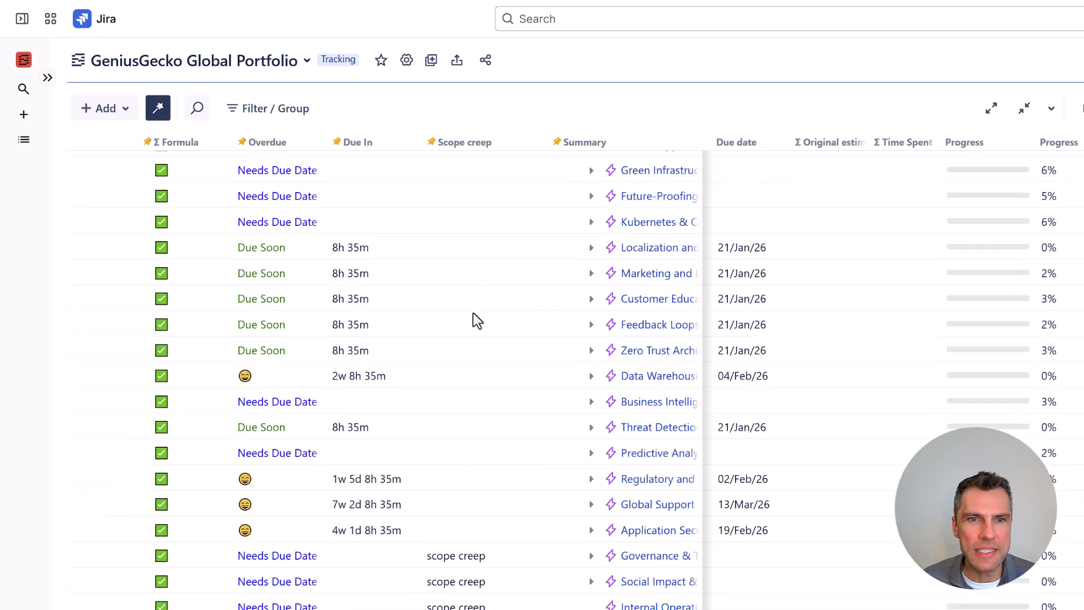
left_click(455, 471)
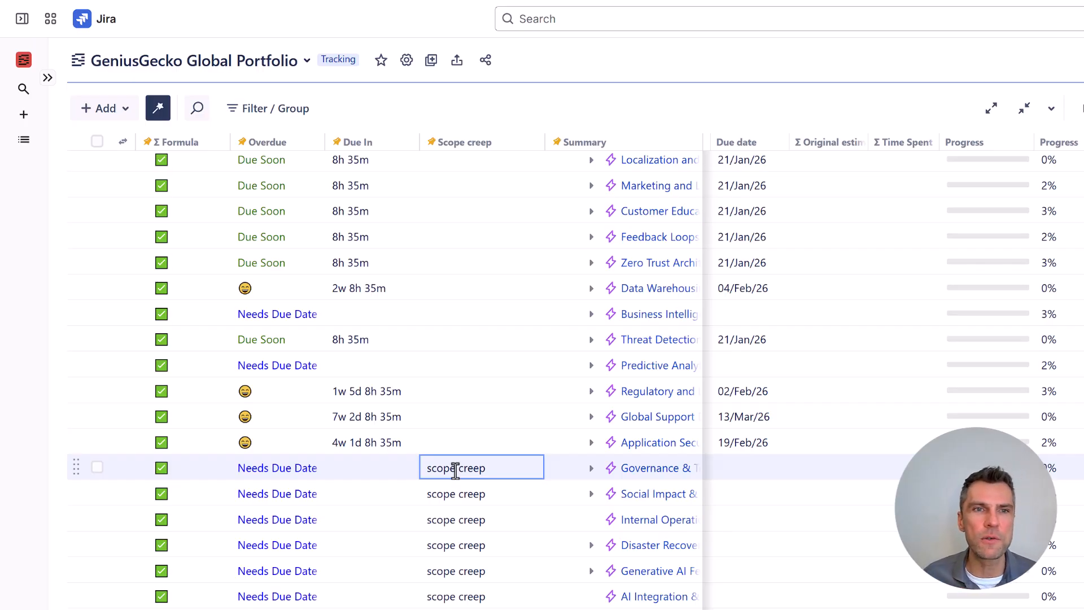
scroll(455, 470, "up", 15)
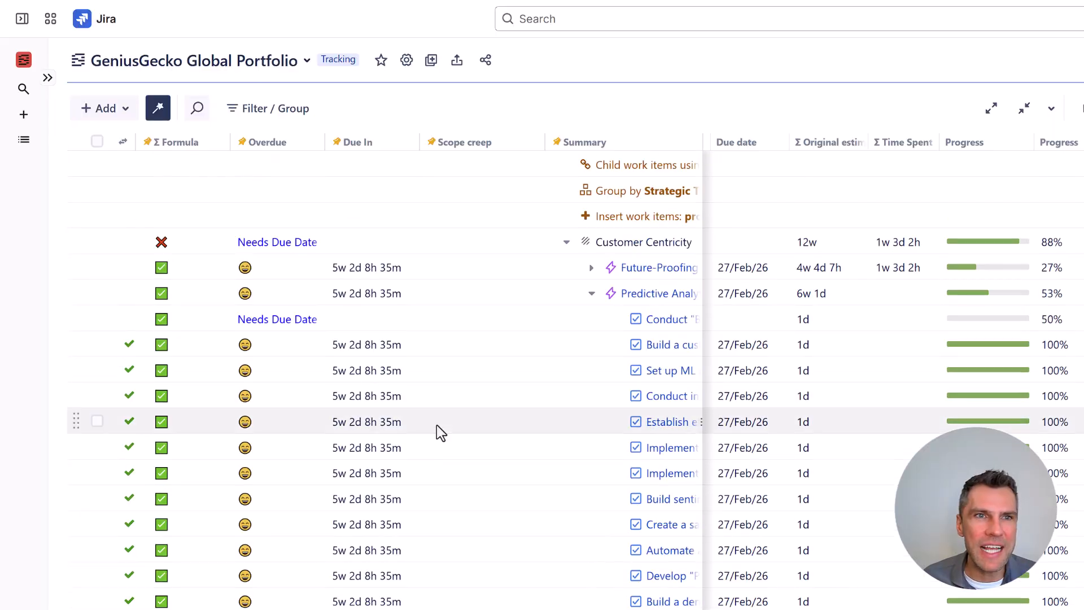
Examine the Customer Centricity work items and their keys alongside their bars in the Gantt chart.
left_click(177, 145)
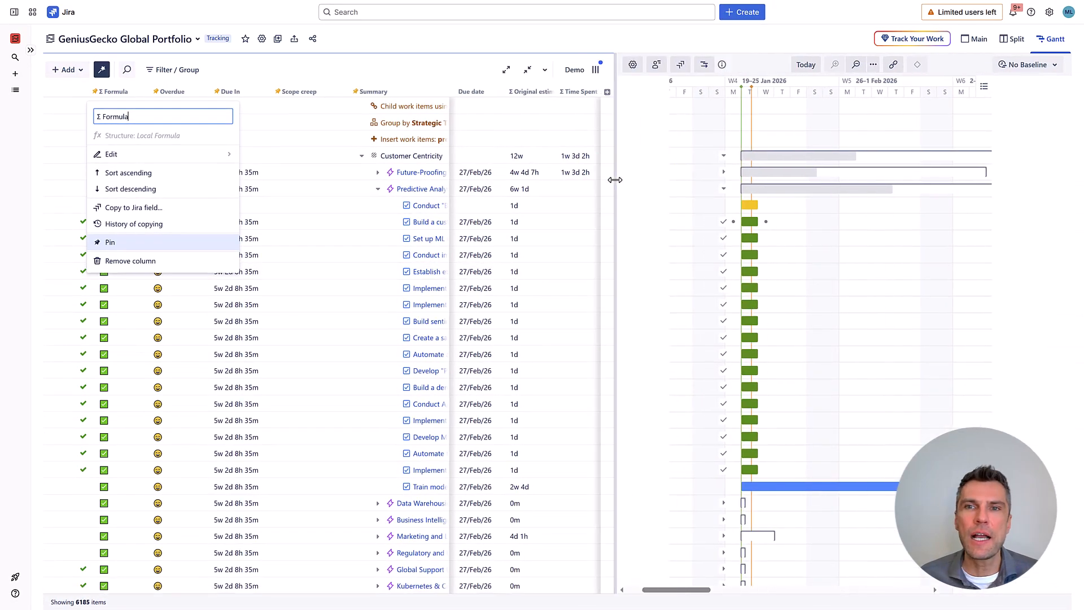
scroll(683, 246, "down", 3)
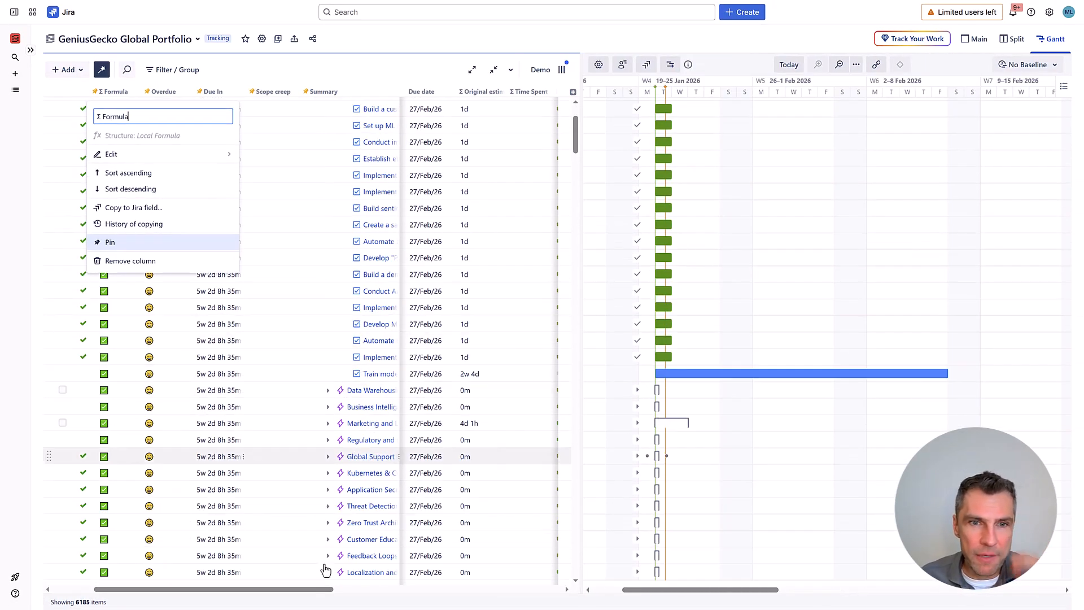
left_click_drag(301, 590, 261, 590)
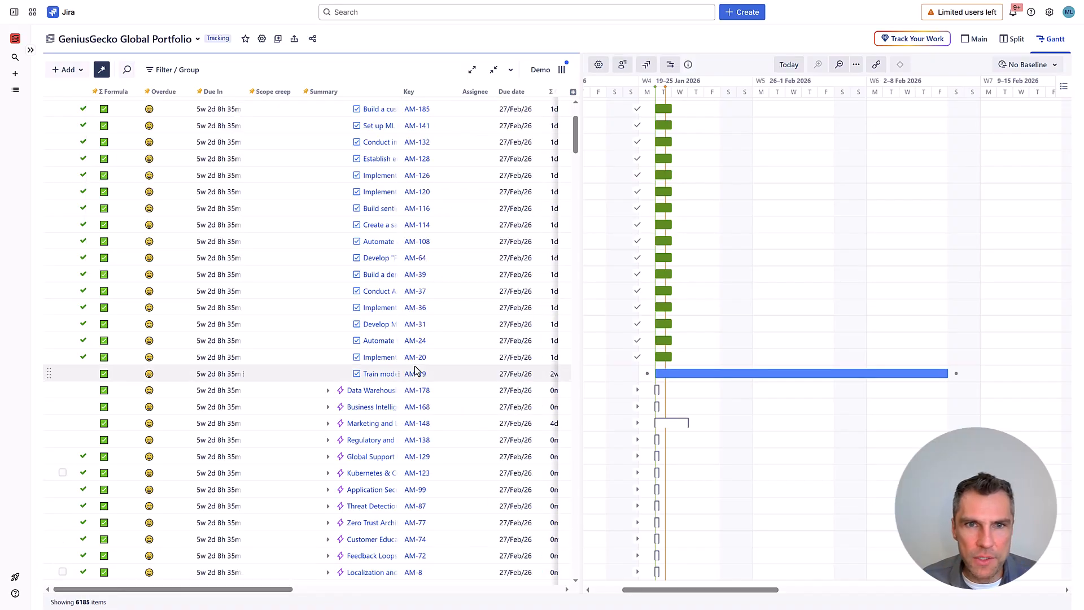
Create a Gantt dependency from the end of Threat Detection epic EM-76 to task AM-206 under the Feedback Loops epic.
scroll(416, 365, "up", 3)
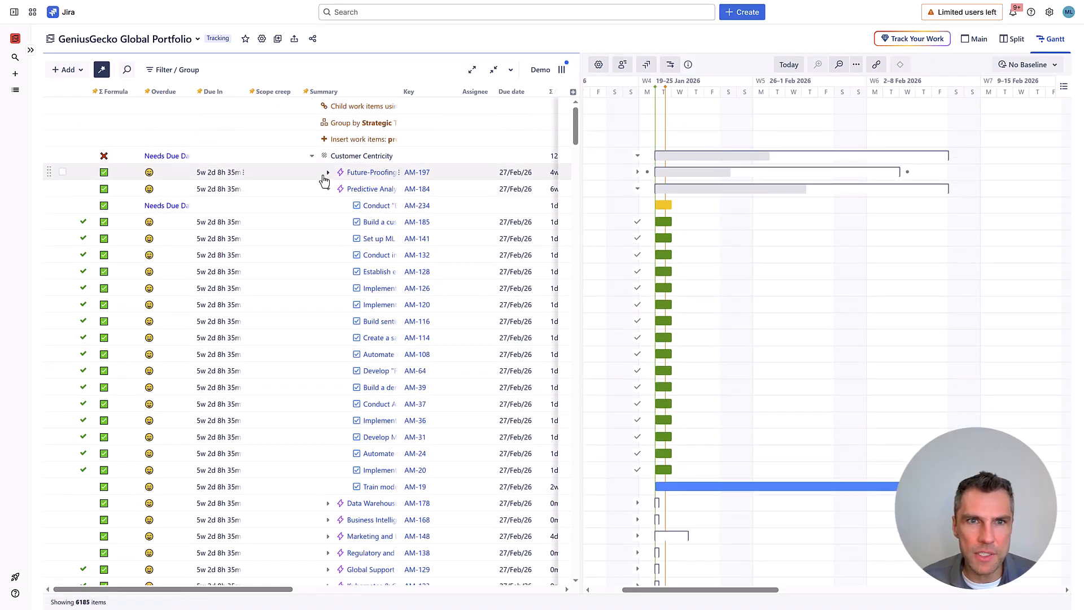
scroll(425, 281, "down", 7)
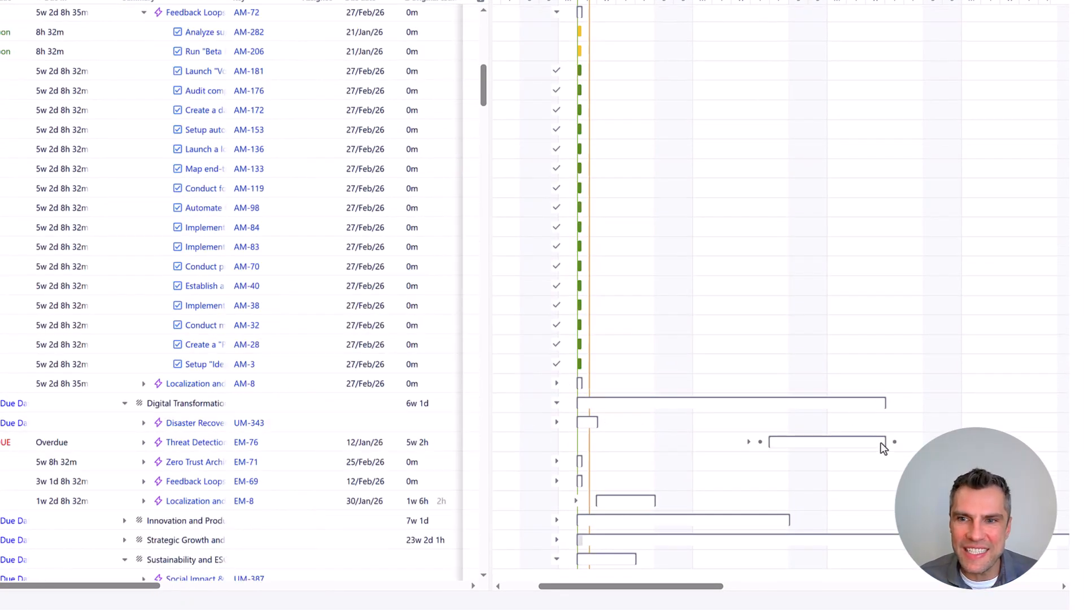
left_click_drag(896, 443, 571, 52)
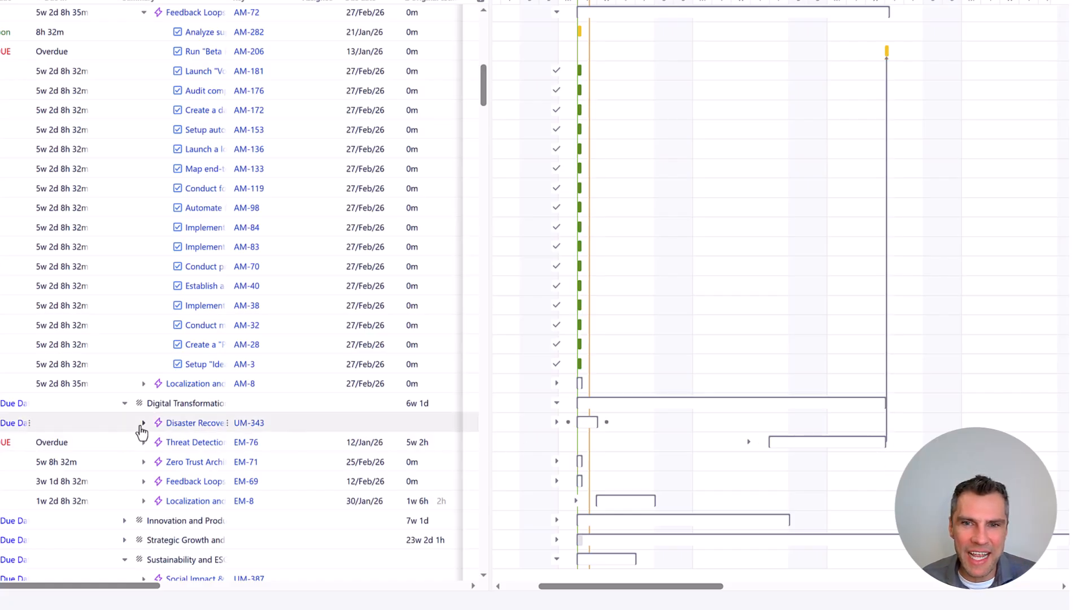
Expand epic EM-76, extend the Gantt bar of its task EM-201 to 1w 1d, and check the dependent task AM-206.
left_click(143, 442)
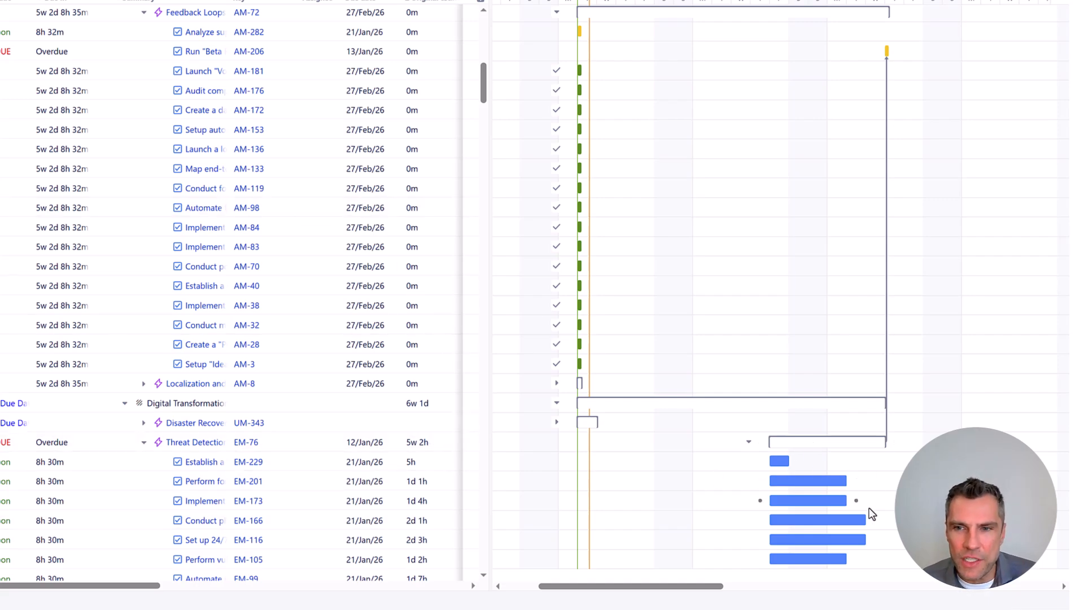
left_click_drag(847, 481, 923, 480)
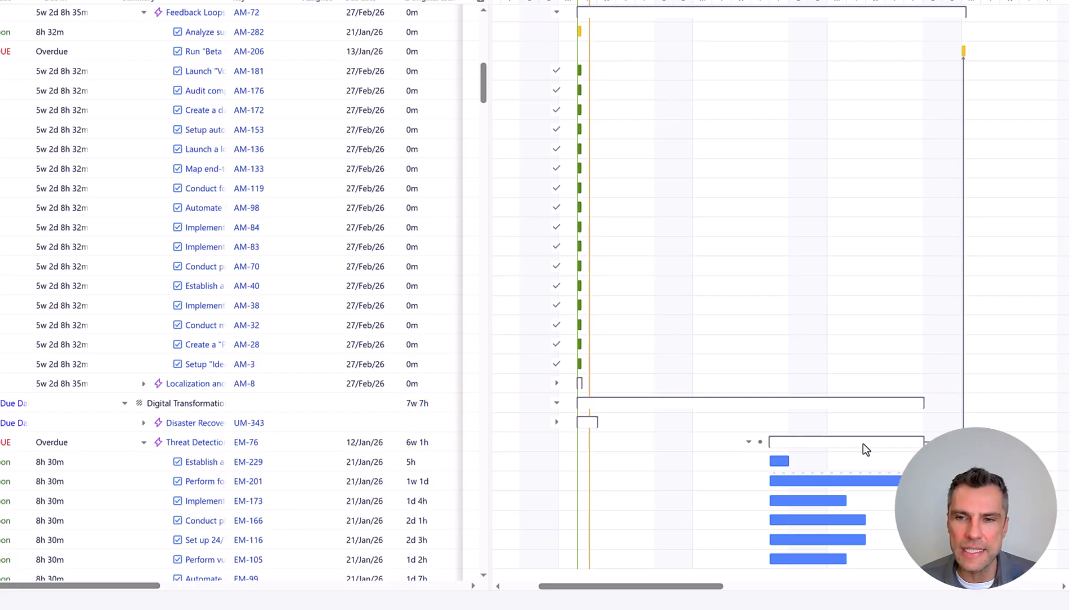
scroll(883, 390, "up", 3)
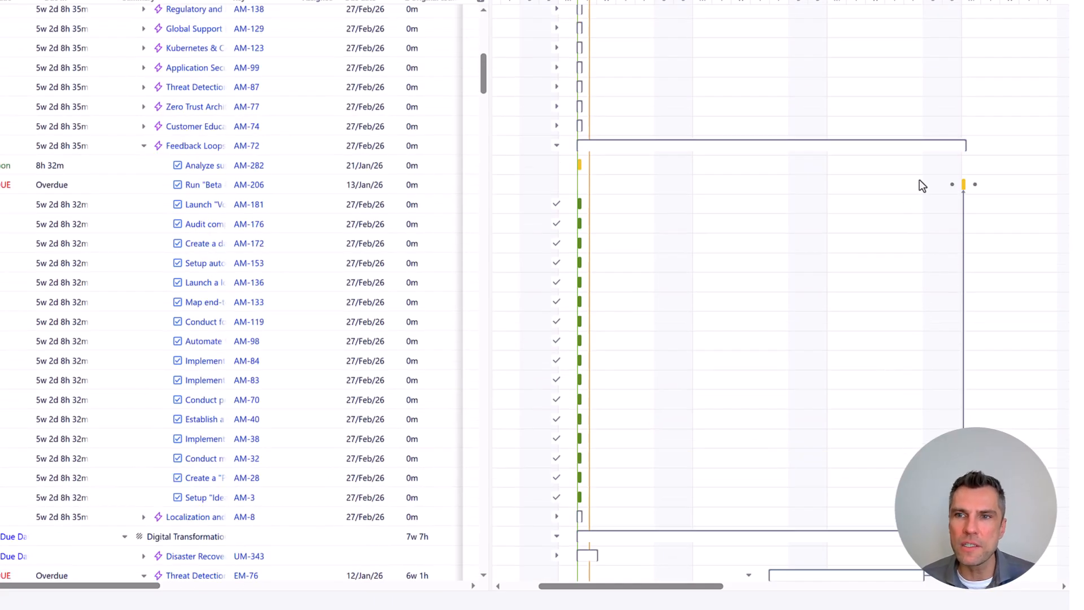